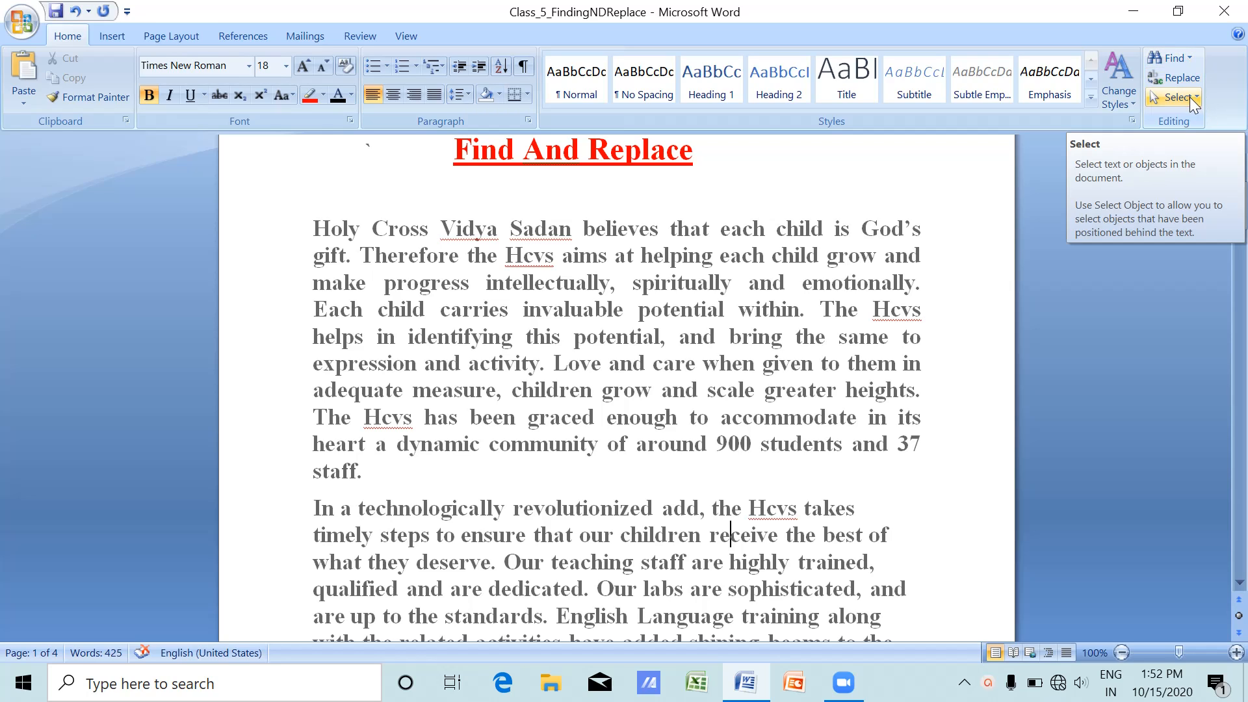
Search the document for the word "hcvs".
left_click(1165, 57)
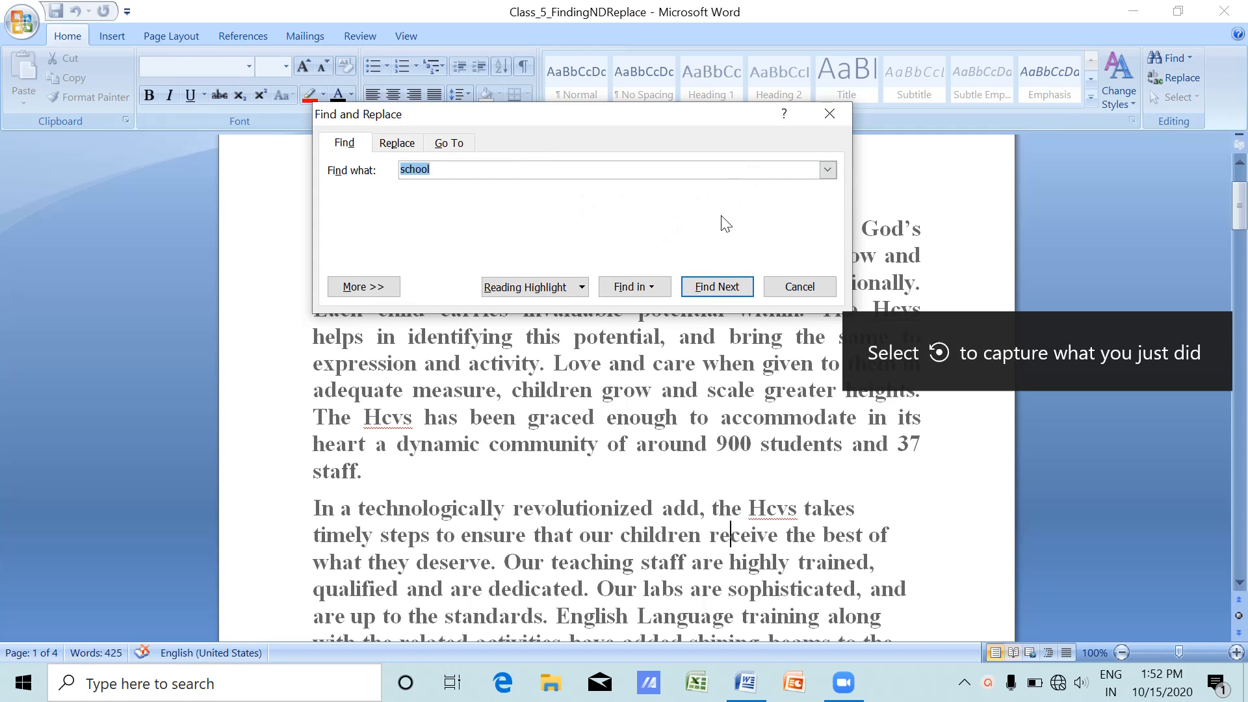
key("BackSpace")
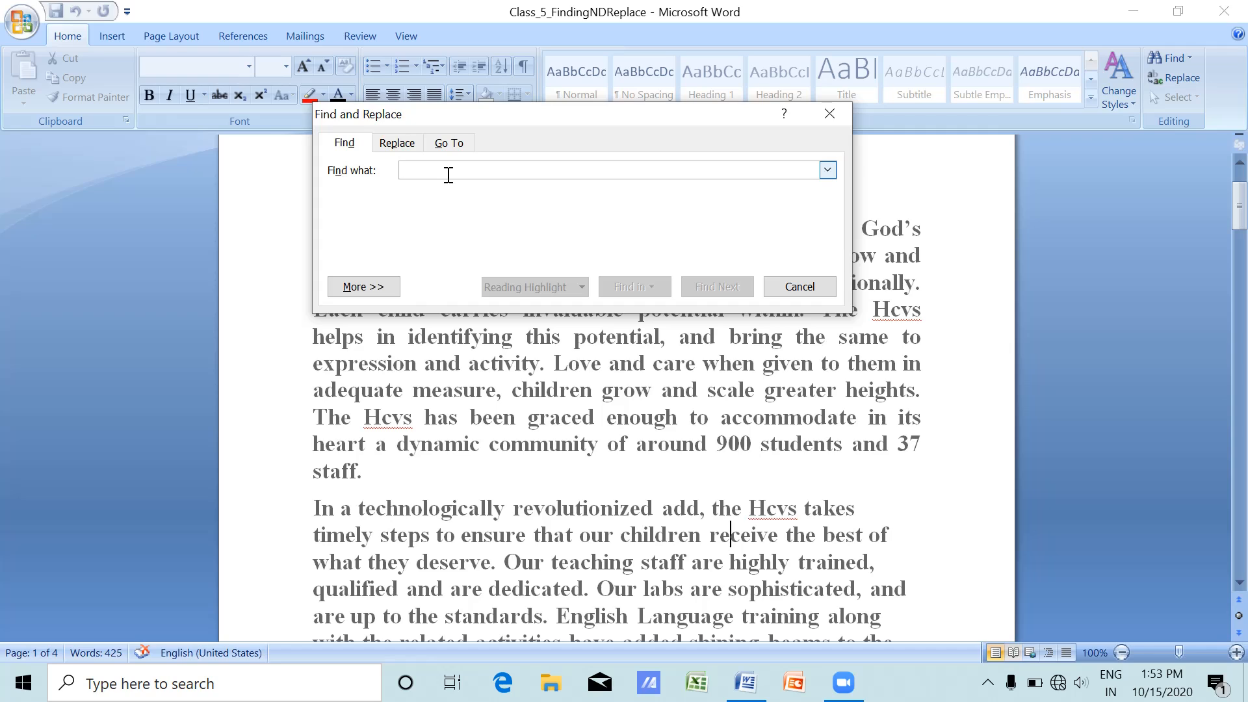
type("hcvs")
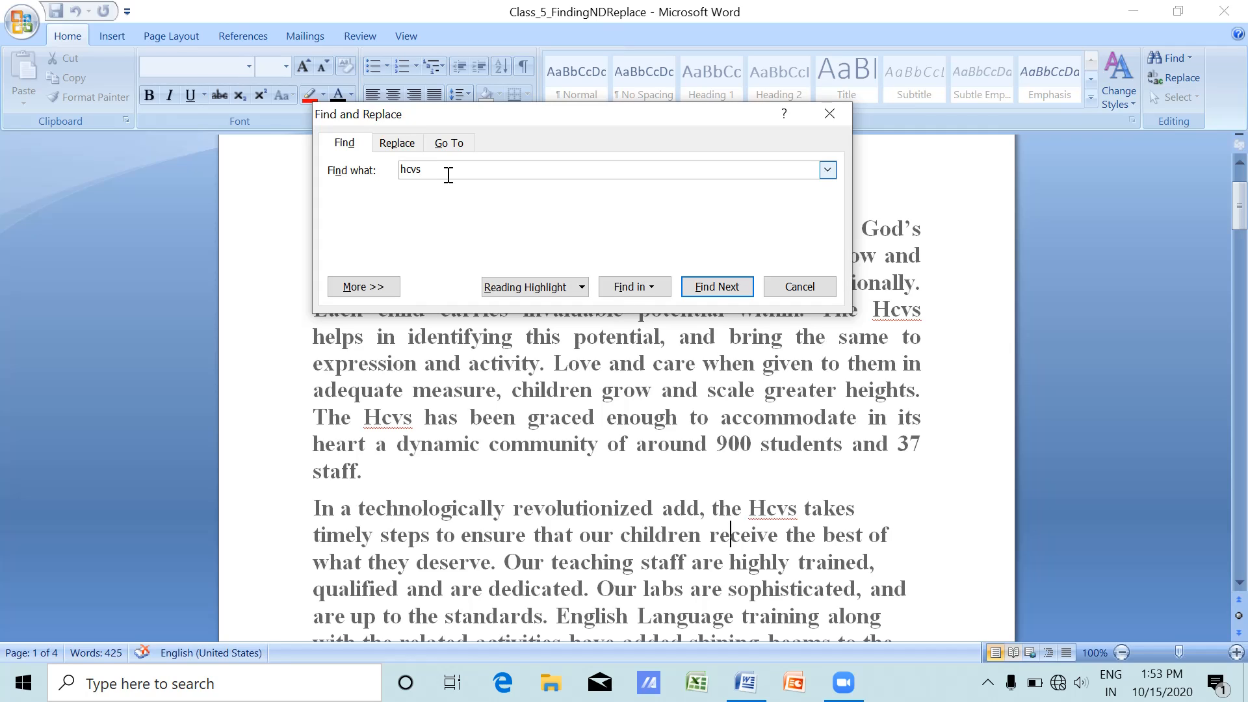
left_click_drag(437, 170, 392, 173)
left_click(461, 168)
left_click(732, 294)
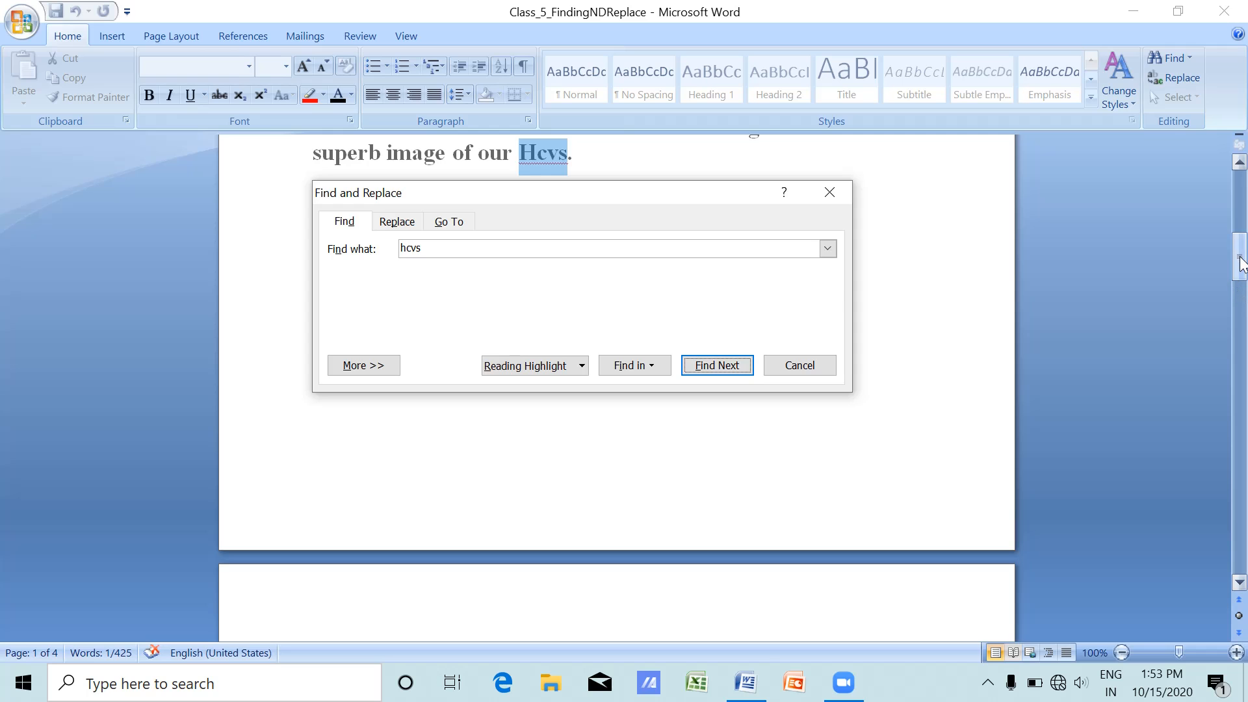
Return to the start of the document and step through the successive occurrences of "hcvs".
left_click_drag(1240, 258, 1242, 195)
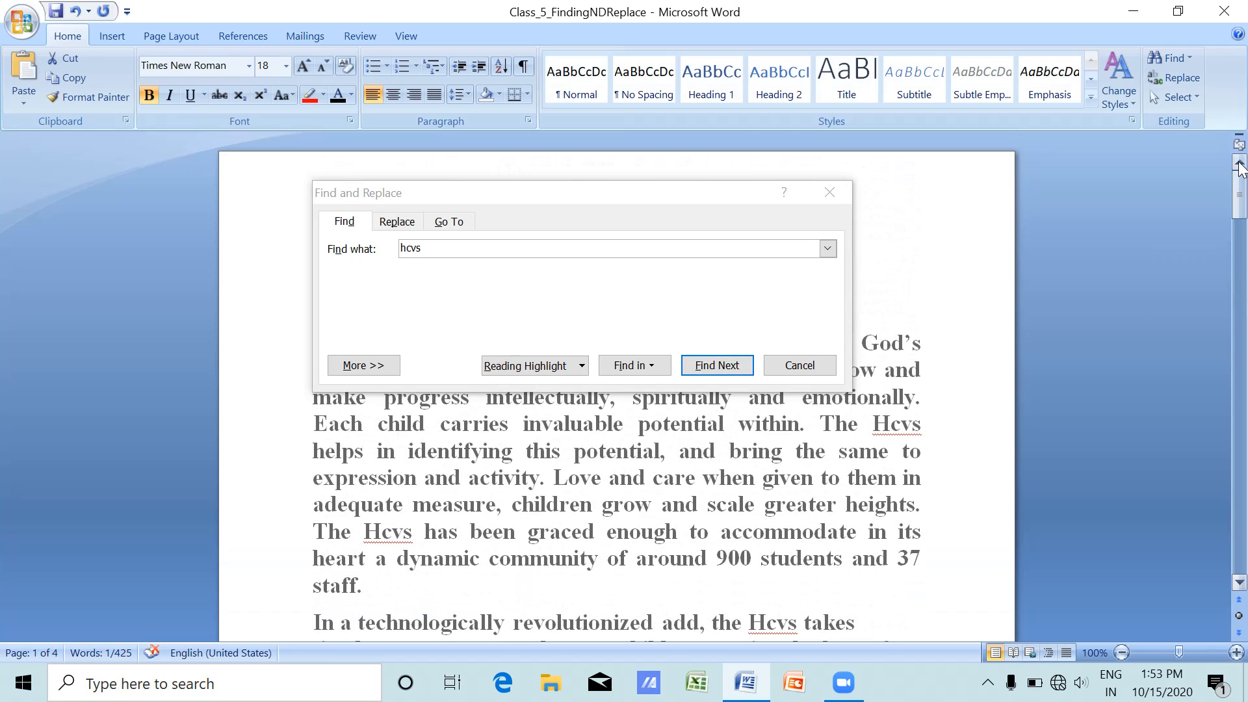
left_click(722, 365)
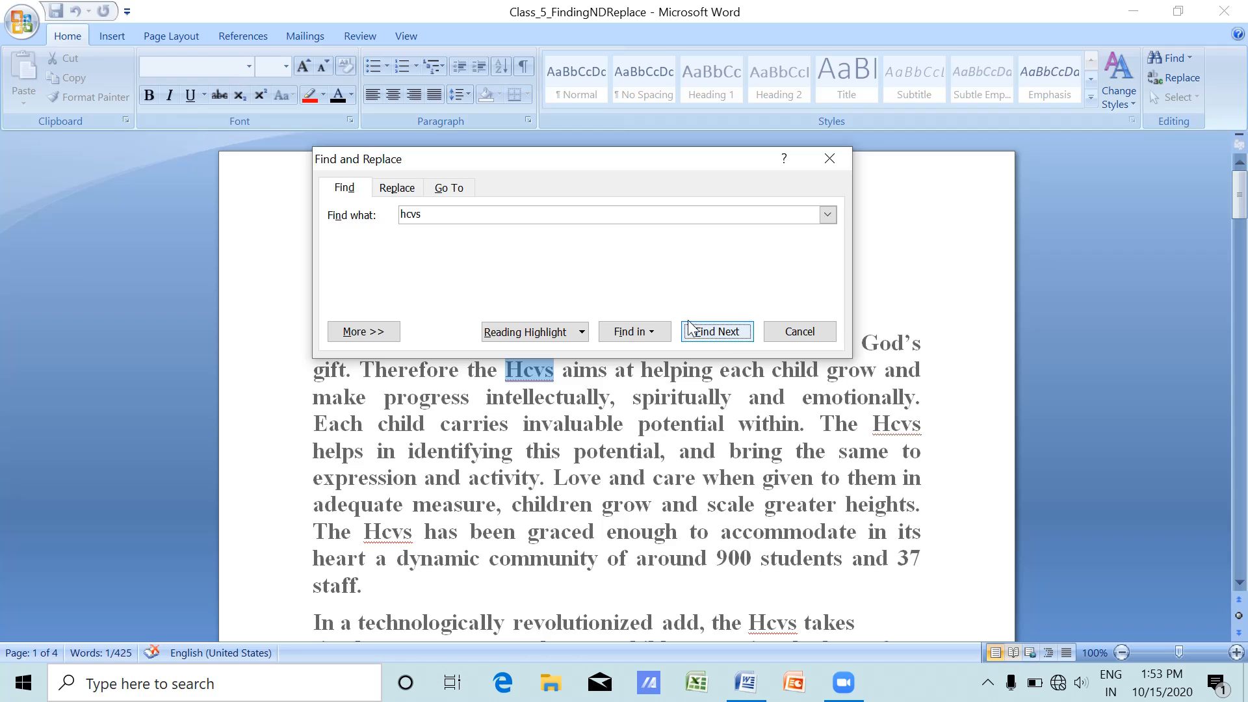
left_click(712, 332)
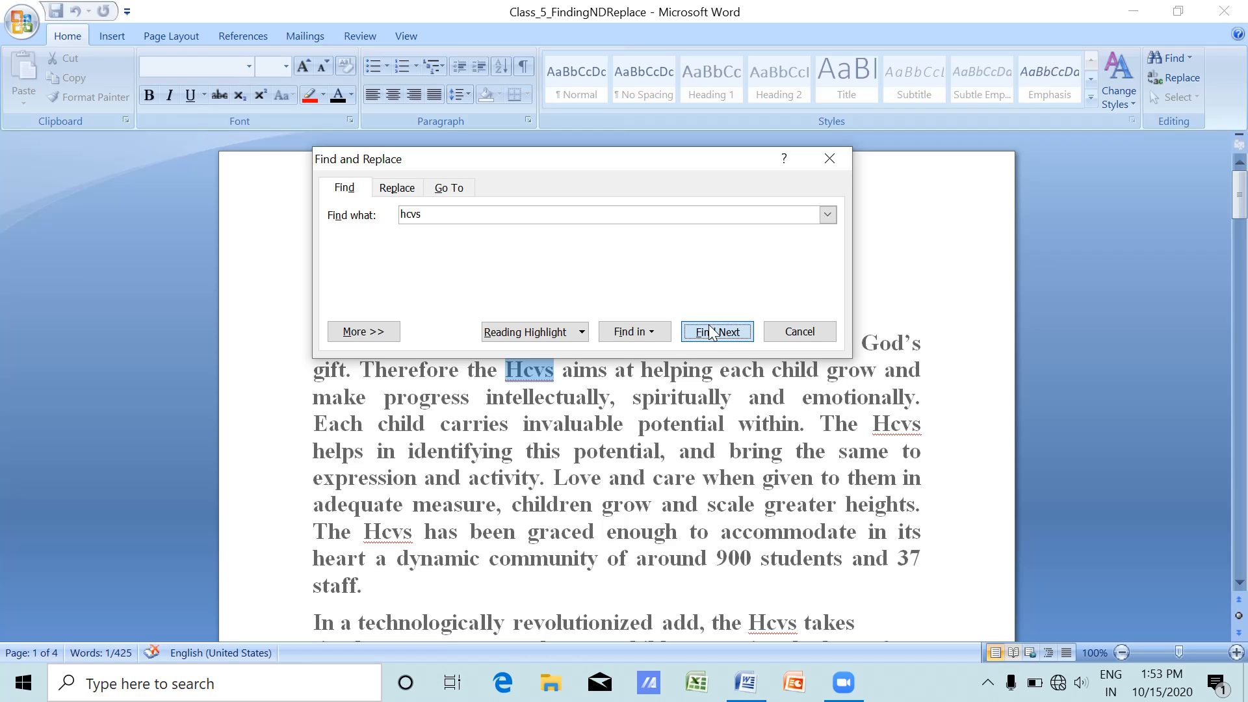
left_click(712, 333)
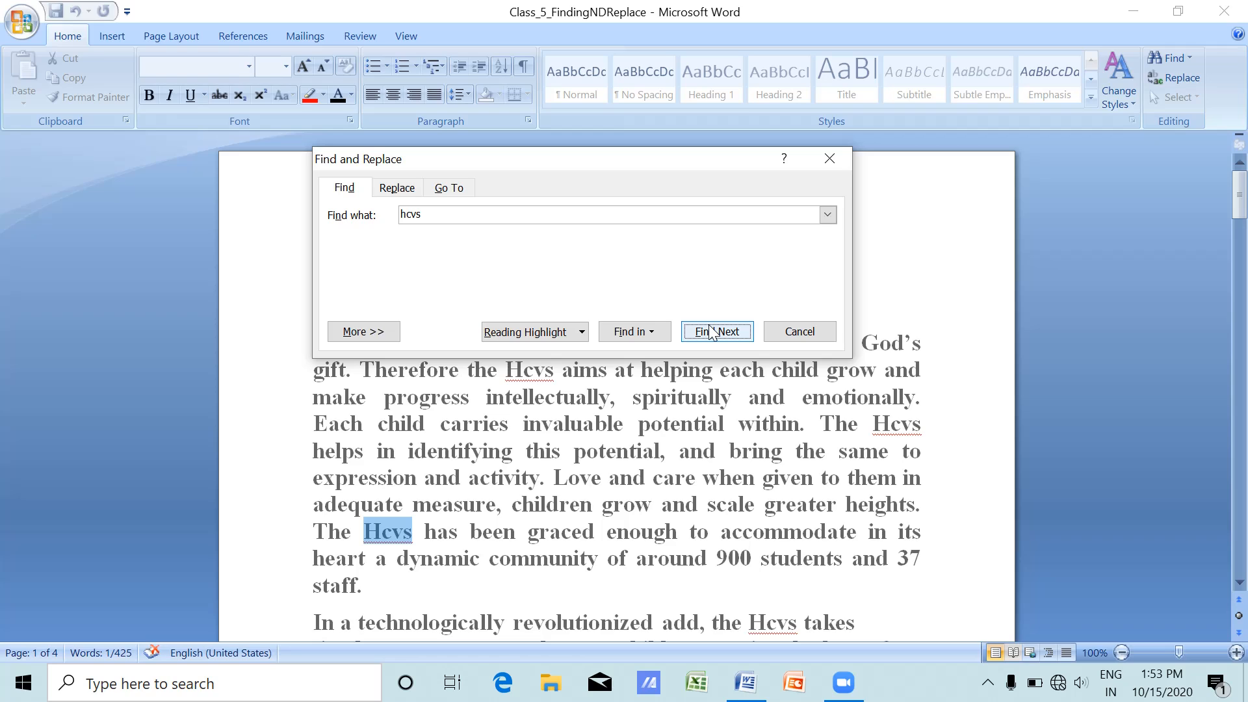
left_click(712, 333)
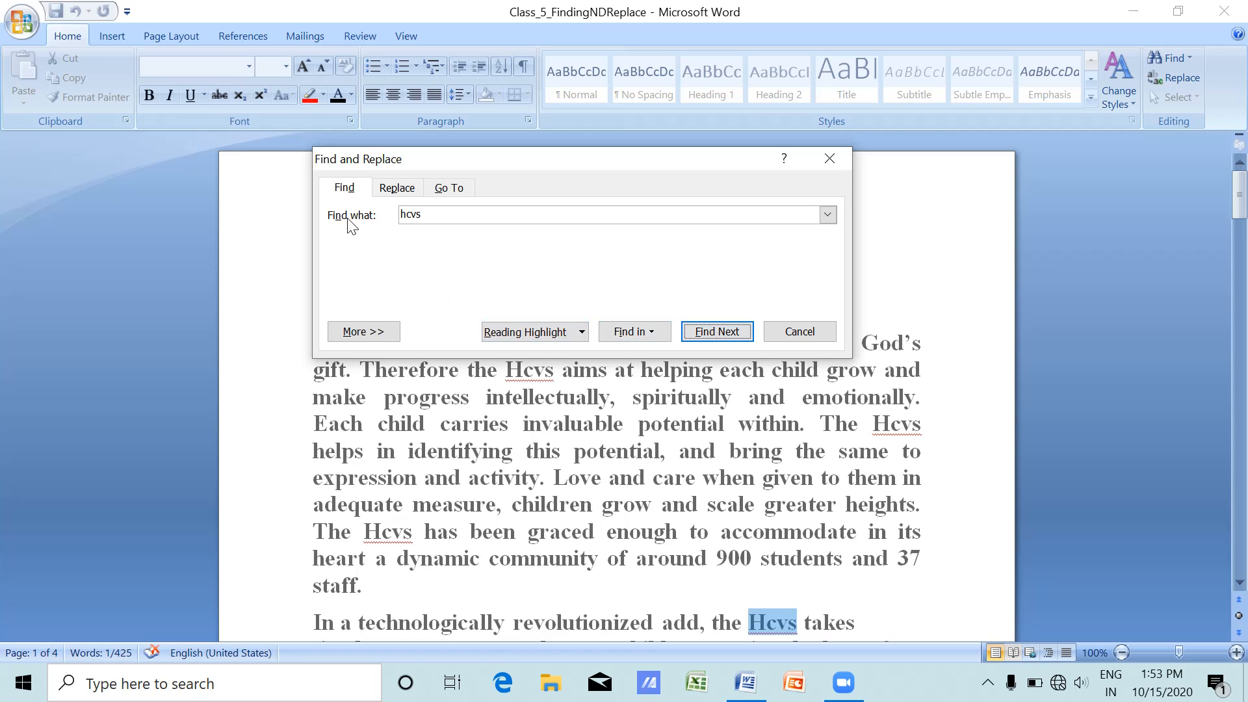
Search the document for "kottayam", repeat the search once, and close the Find and Replace dialog.
left_click_drag(448, 213, 314, 222)
type("kottayam")
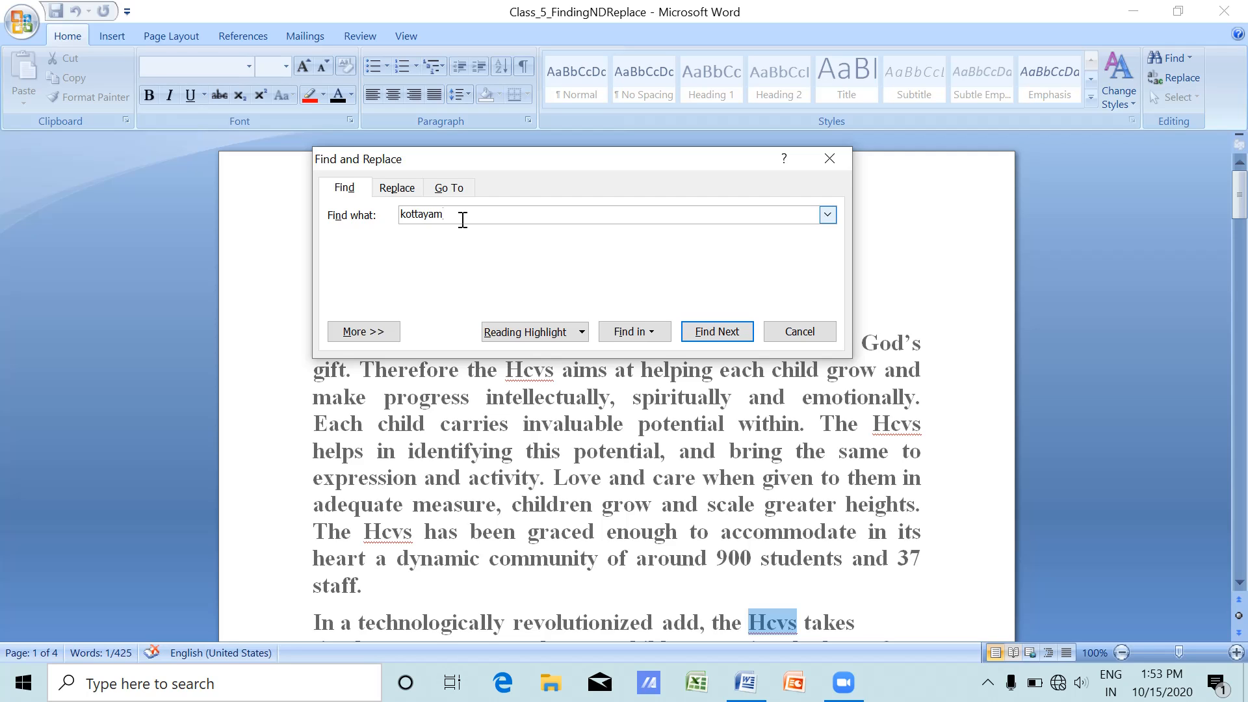
left_click(736, 332)
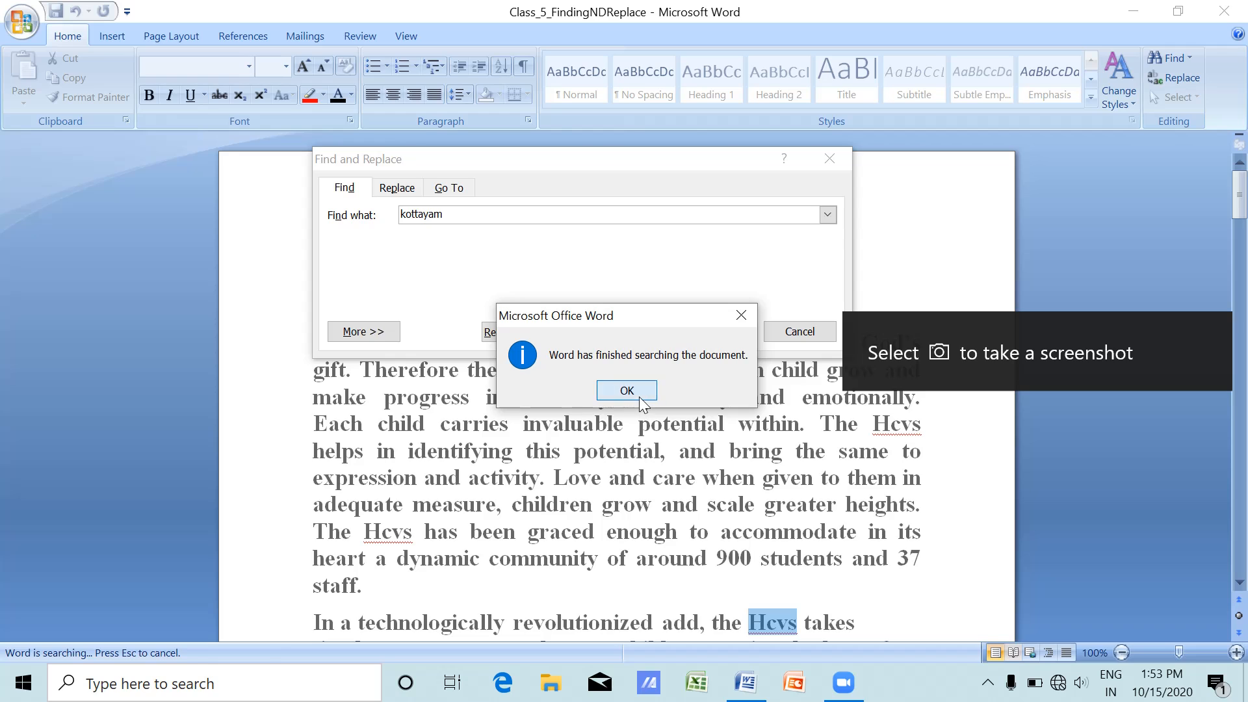
left_click(638, 394)
left_click(707, 333)
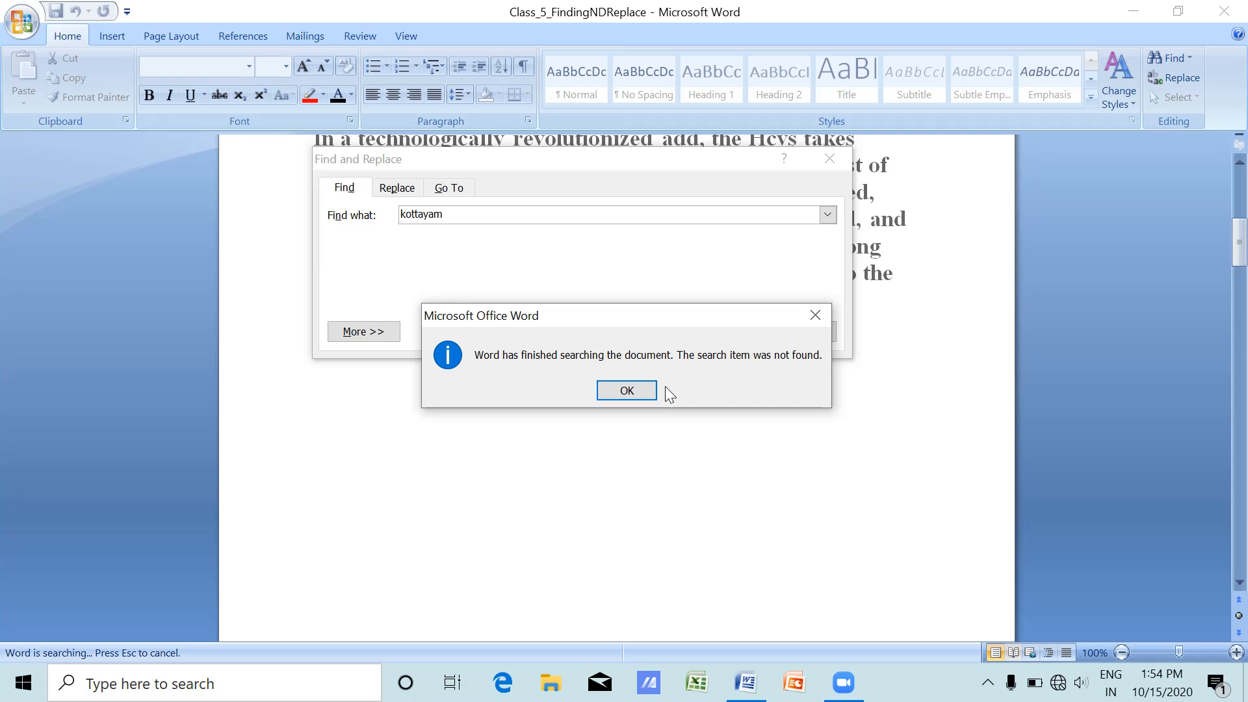
left_click(634, 389)
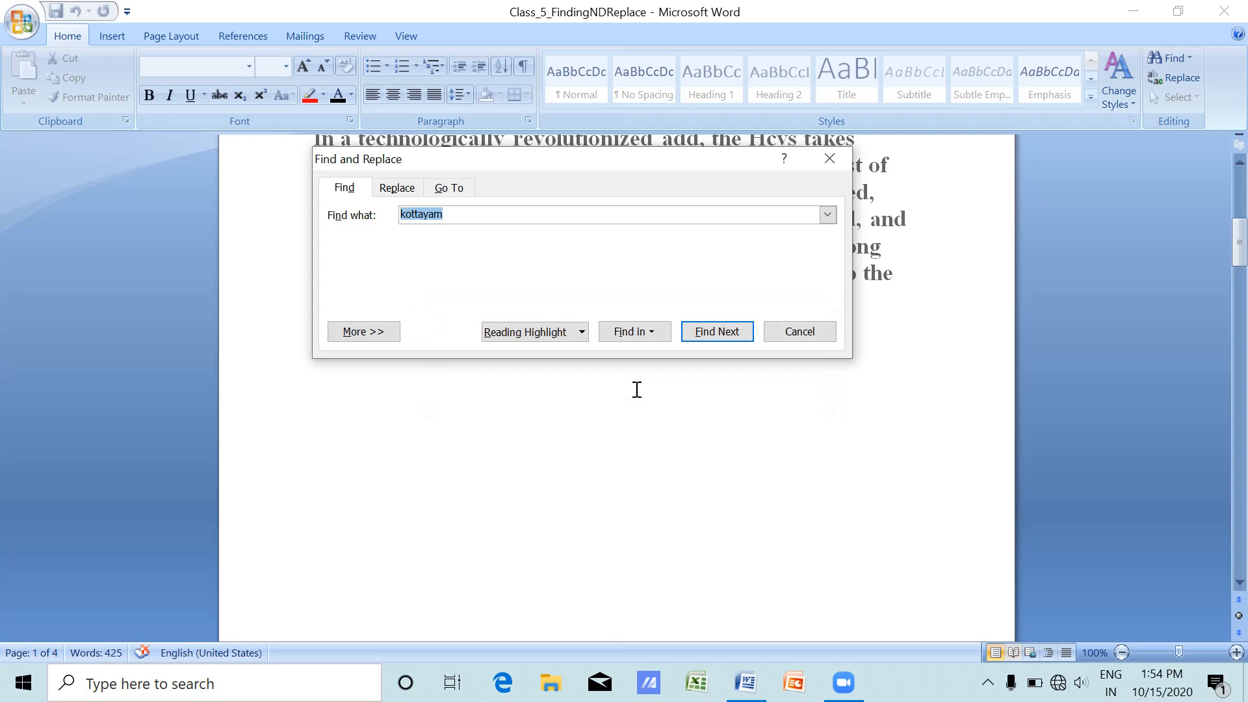
left_click(830, 159)
Start a Replace operation with "hcvs" as the search text and "school" as the replacement text.
left_click_drag(1240, 248, 1242, 194)
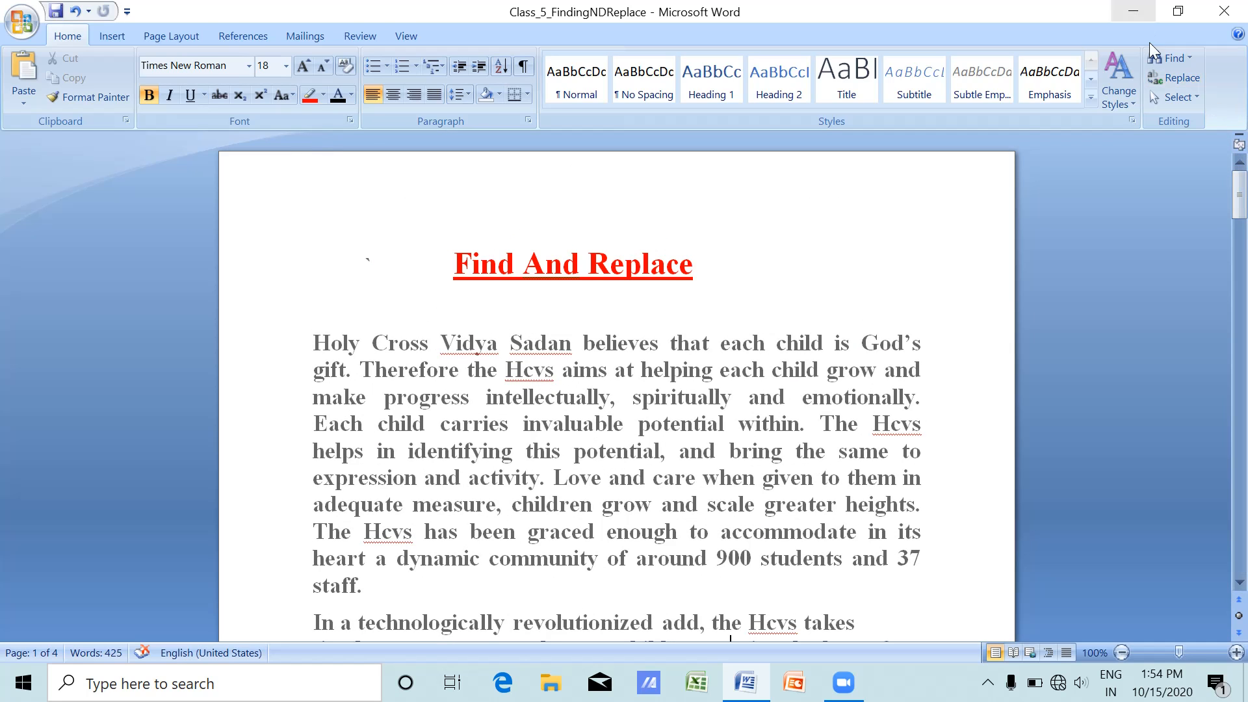
left_click(1183, 79)
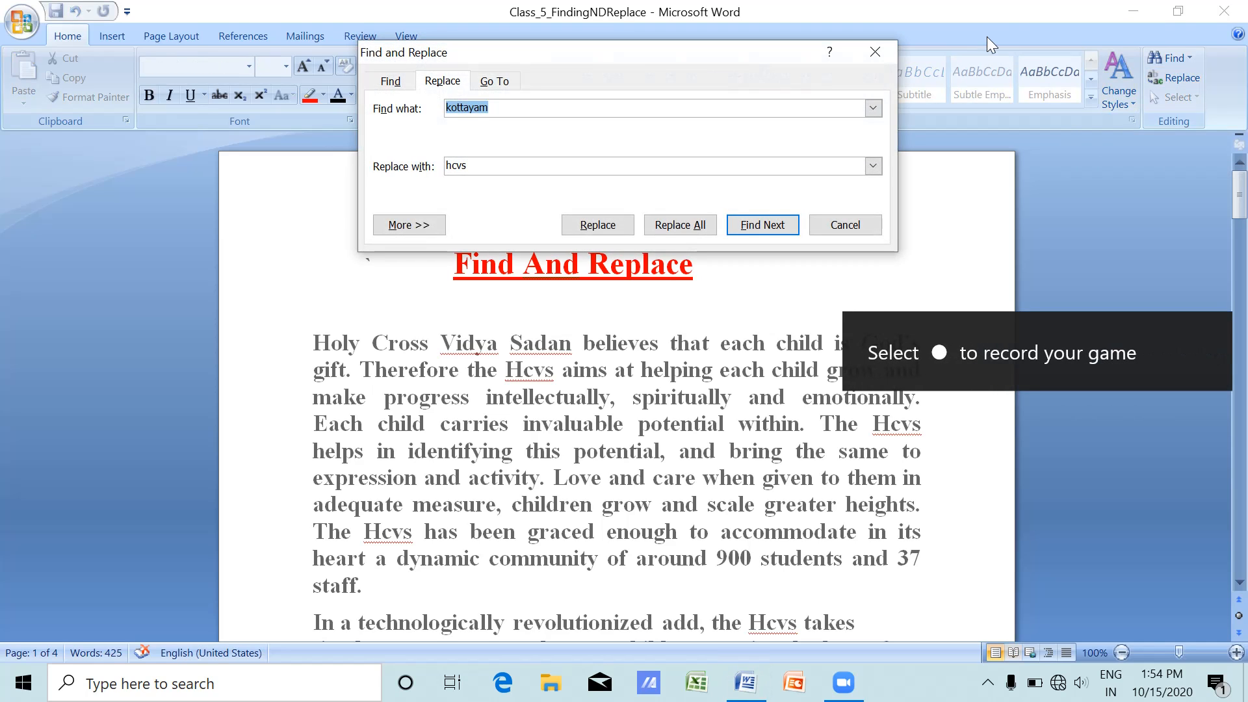
key("BackSpace")
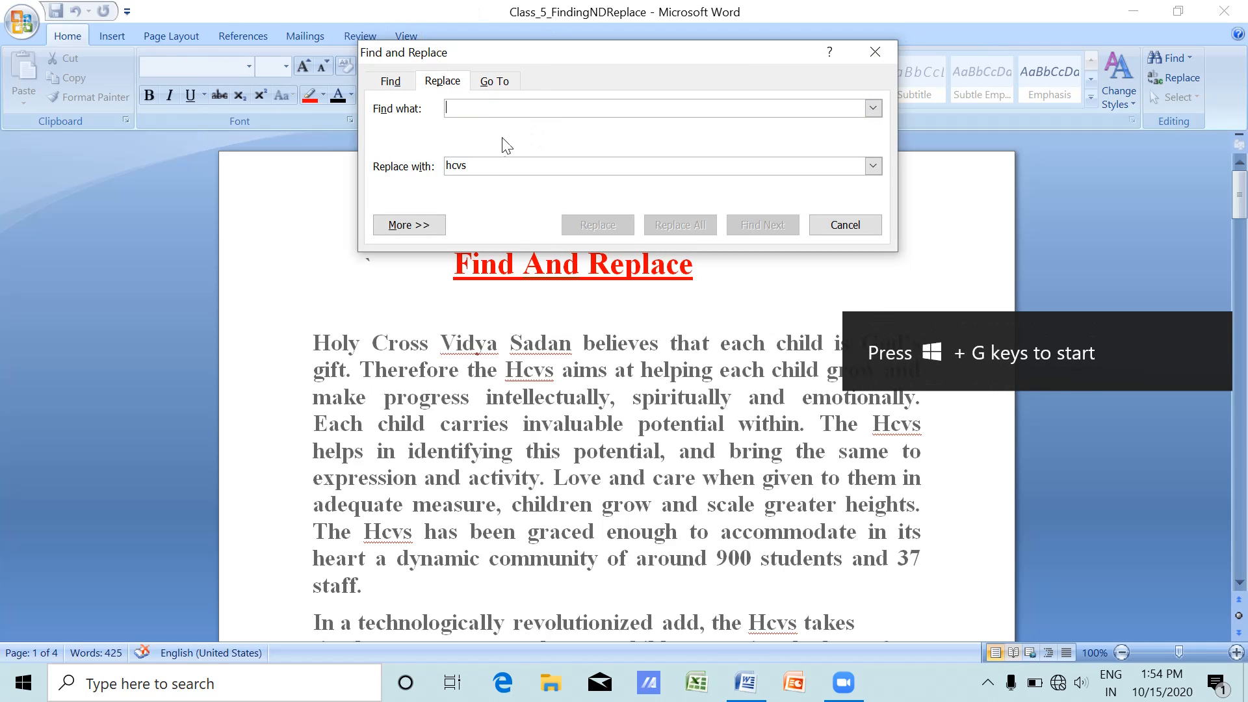
double_click(489, 167)
key("BackSpace")
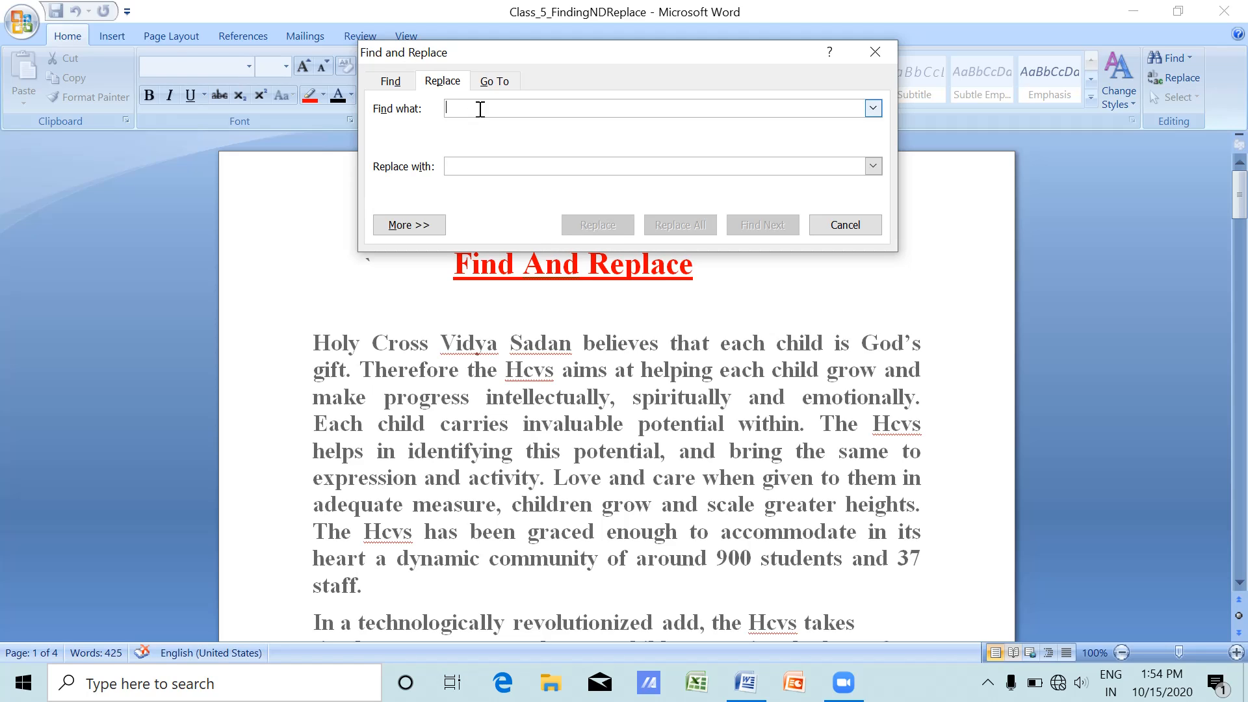
type("hcvs")
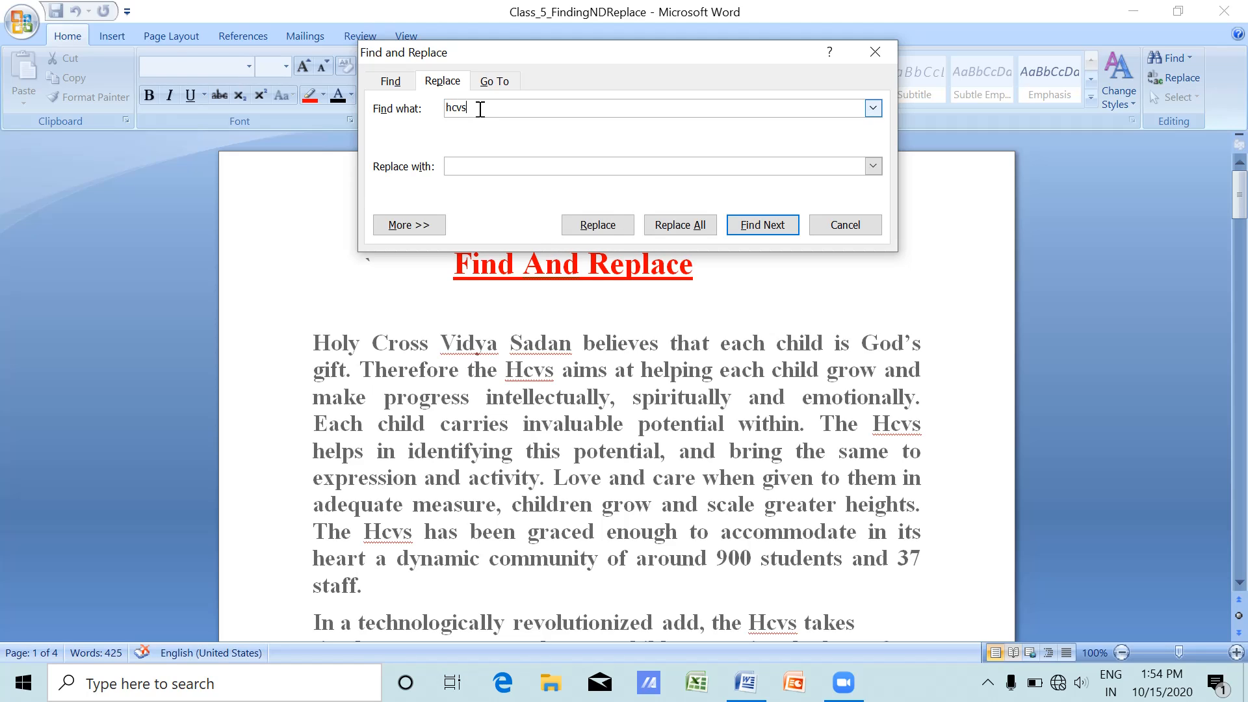
left_click(505, 167)
type("school")
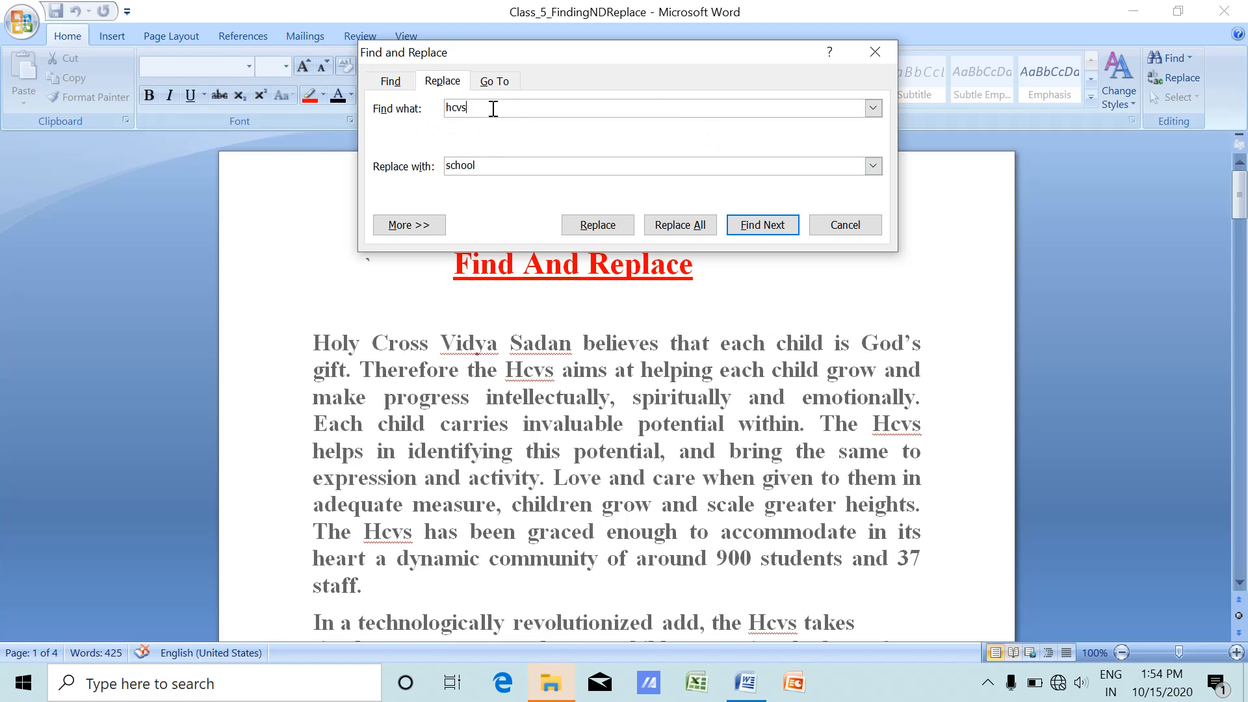
Clear both the search and replacement texts and re-enter them as "hcvs" and "school".
key("BackSpace")
key("BackSpace")
key("BackSpace")
key("BackSpace")
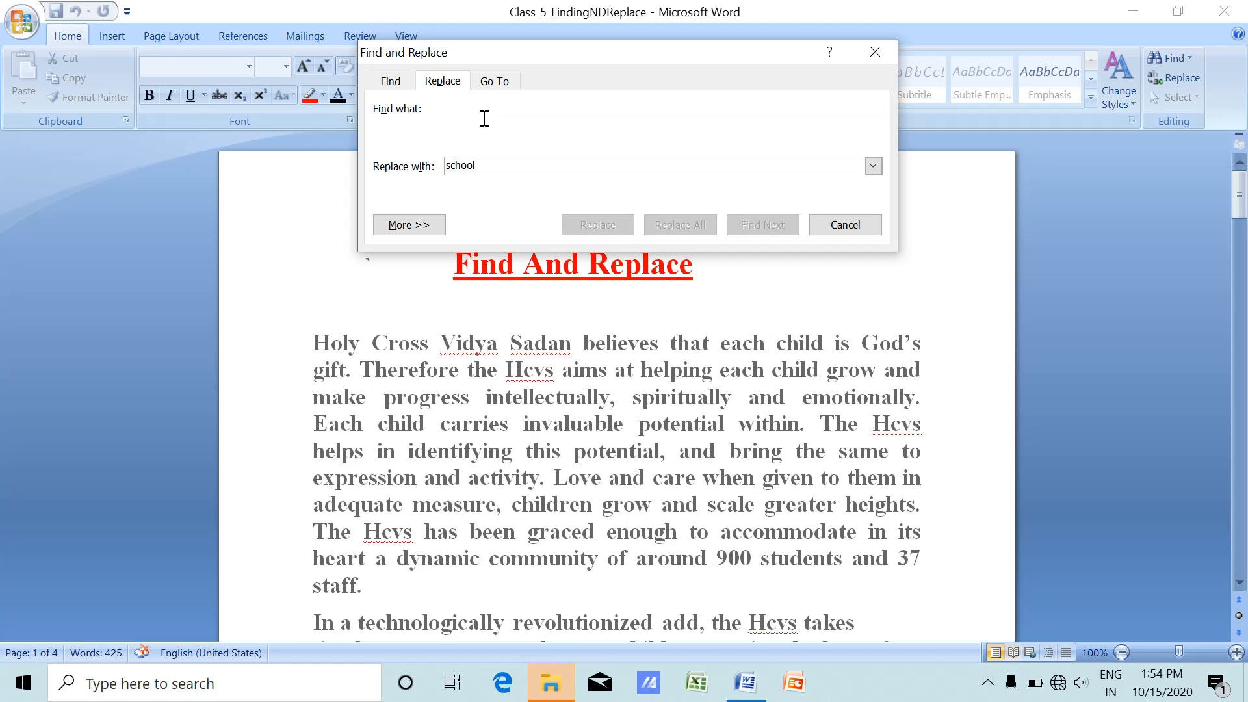
left_click(497, 171)
key("BackSpace")
key("BackSpace")
key("BackSpace")
key("BackSpace")
key("BackSpace")
key("BackSpace")
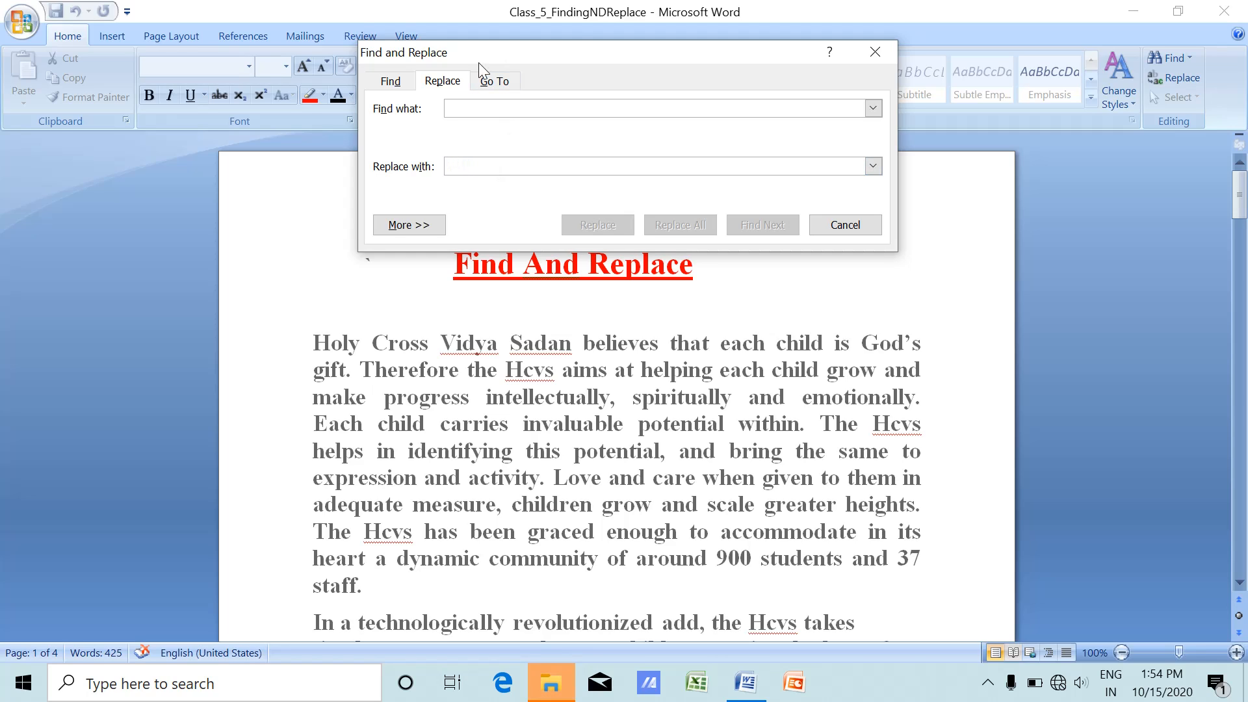
left_click(476, 106)
type("hcvs")
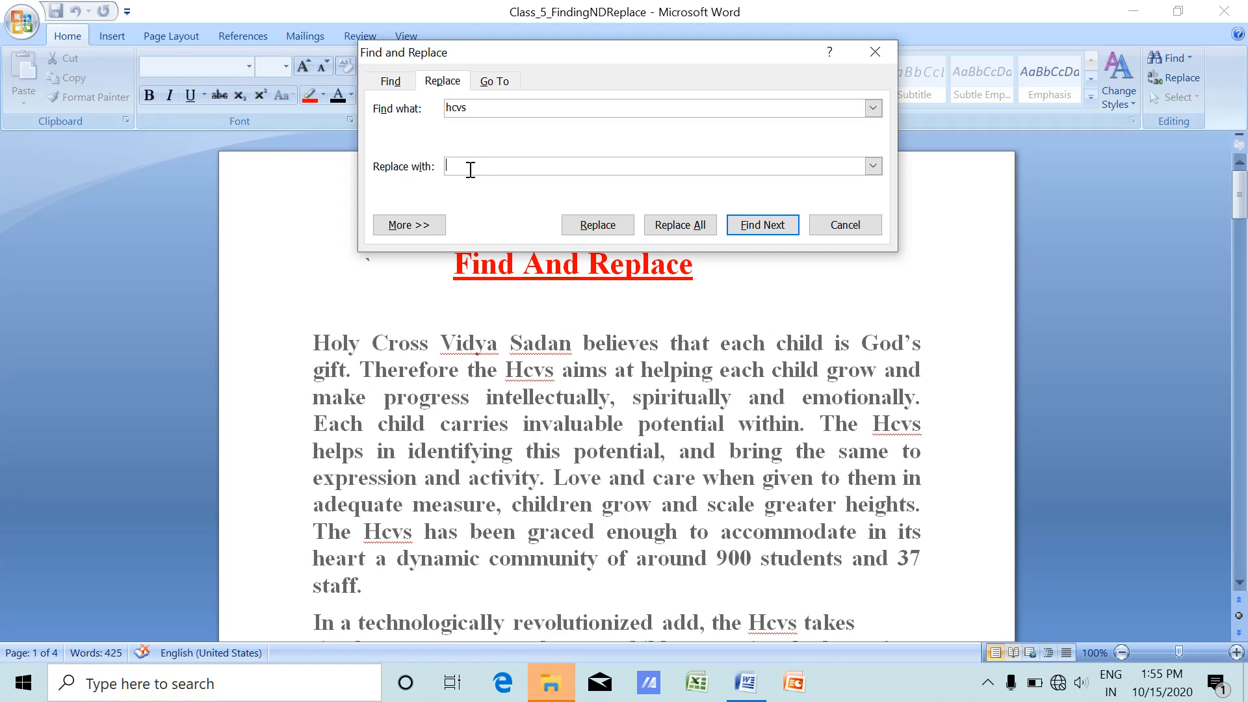
type("school")
Find the next "hcvs", at the end of the second paragraph, and replace only that occurrence with "school".
left_click(762, 225)
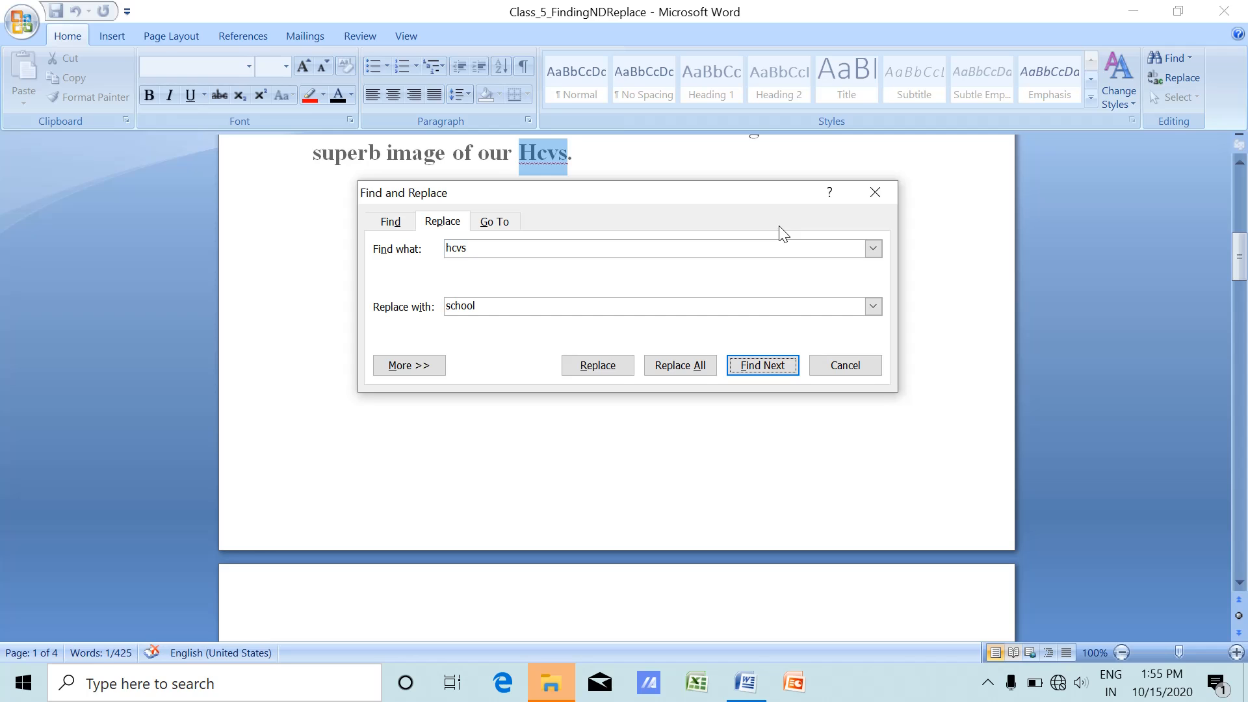
left_click(1235, 260)
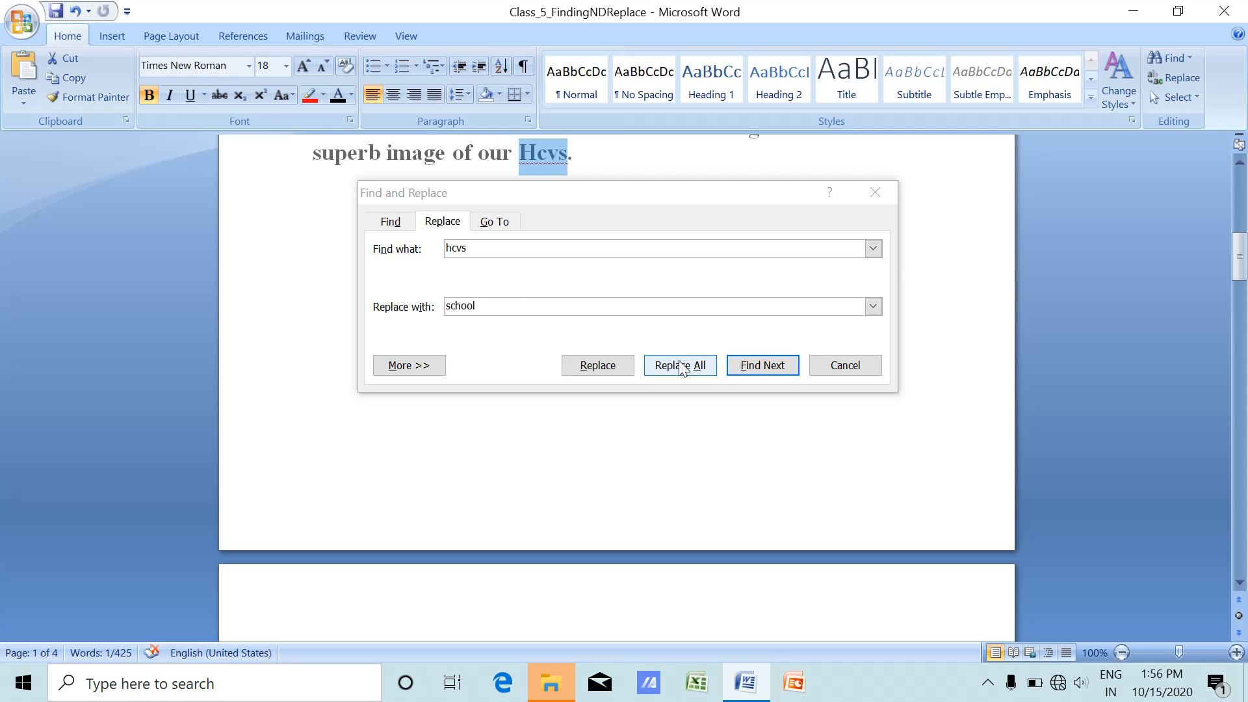
left_click(613, 367)
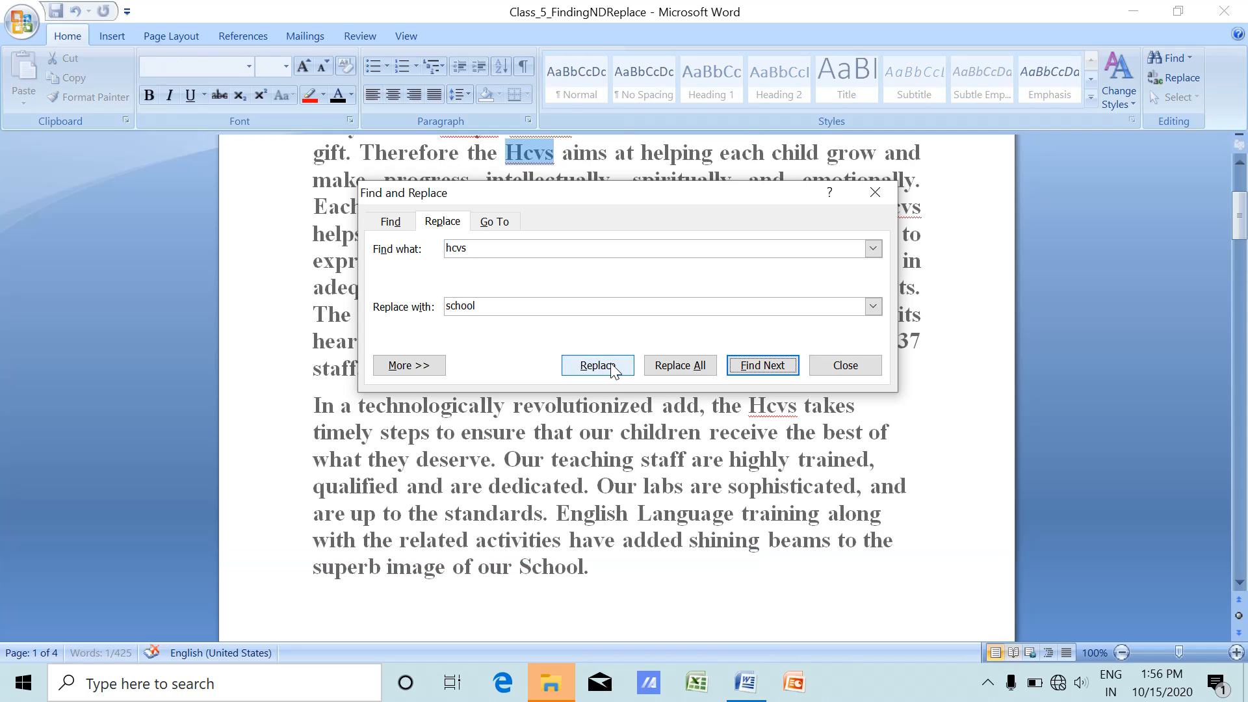
Select the replaced word "School." ending the second paragraph and search beyond this selection for the next "hcvs".
left_click(527, 565)
left_click_drag(592, 568, 539, 579)
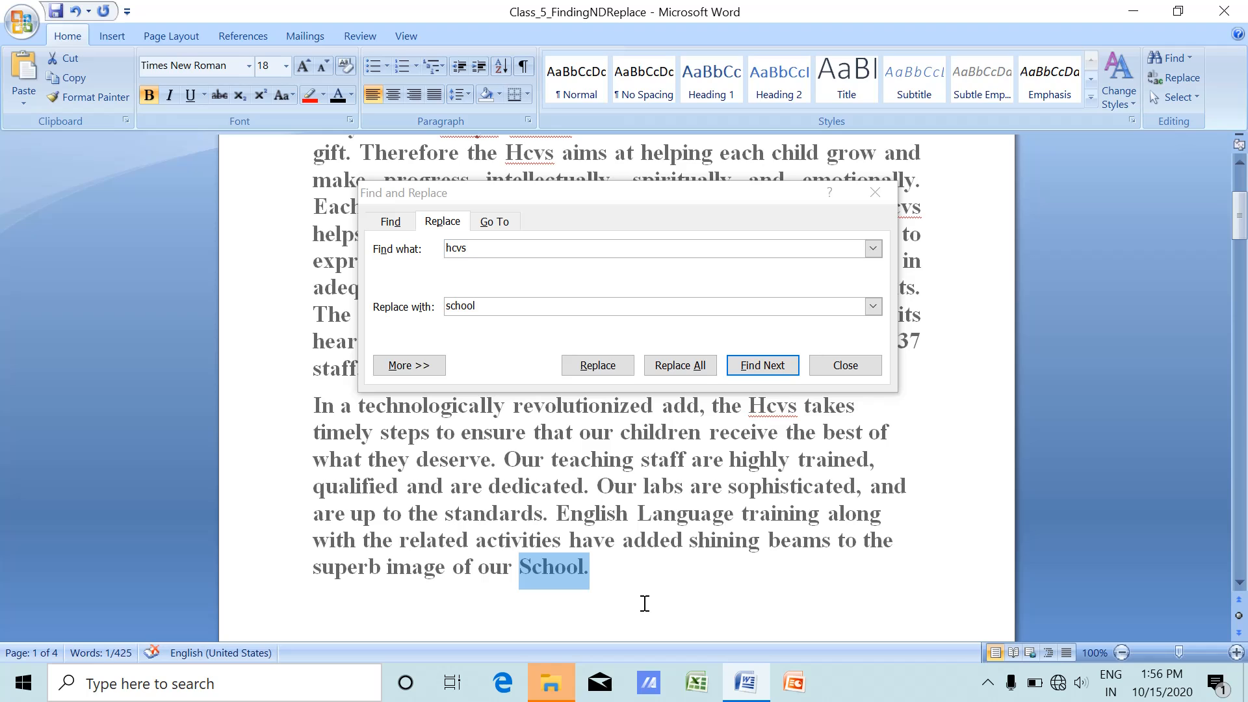
left_click(762, 365)
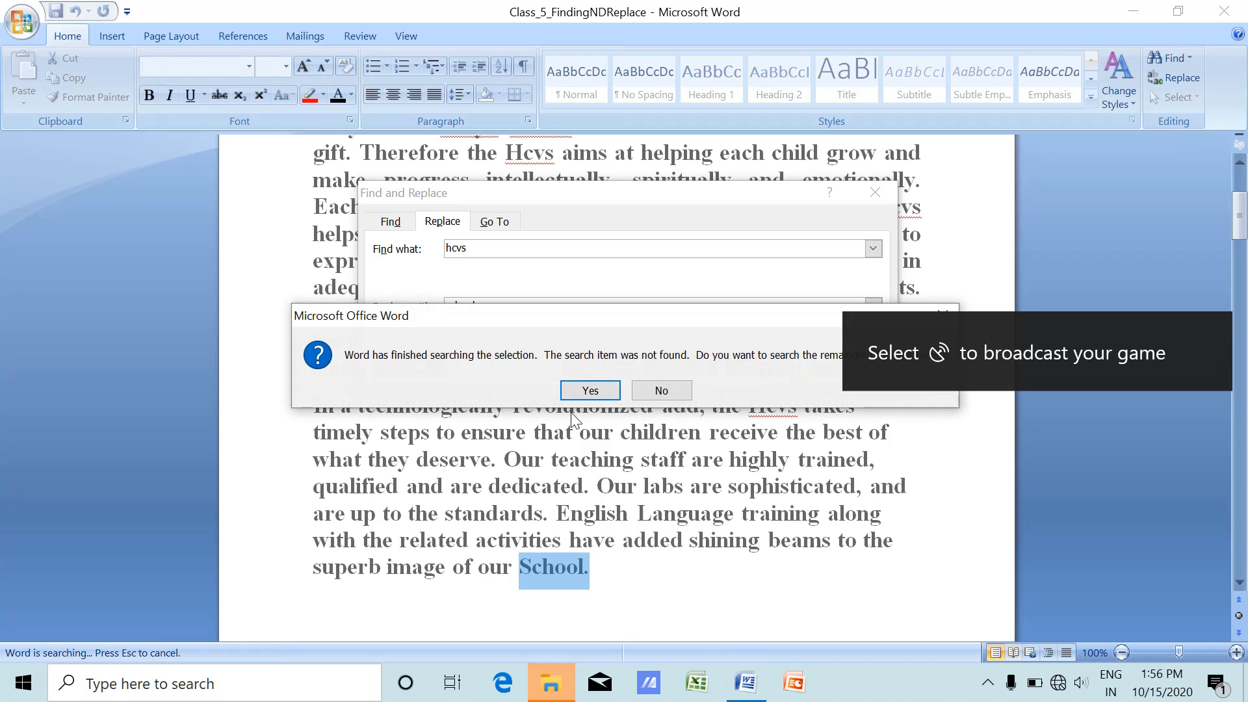
left_click(660, 384)
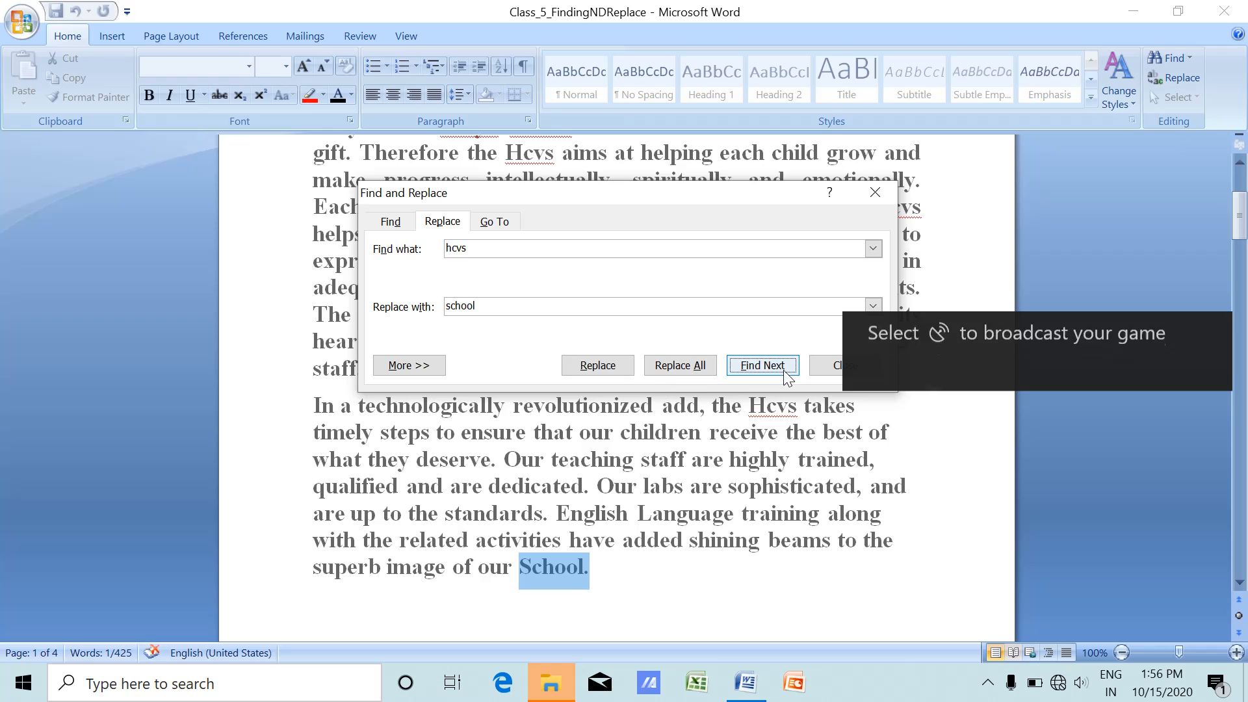
left_click(766, 363)
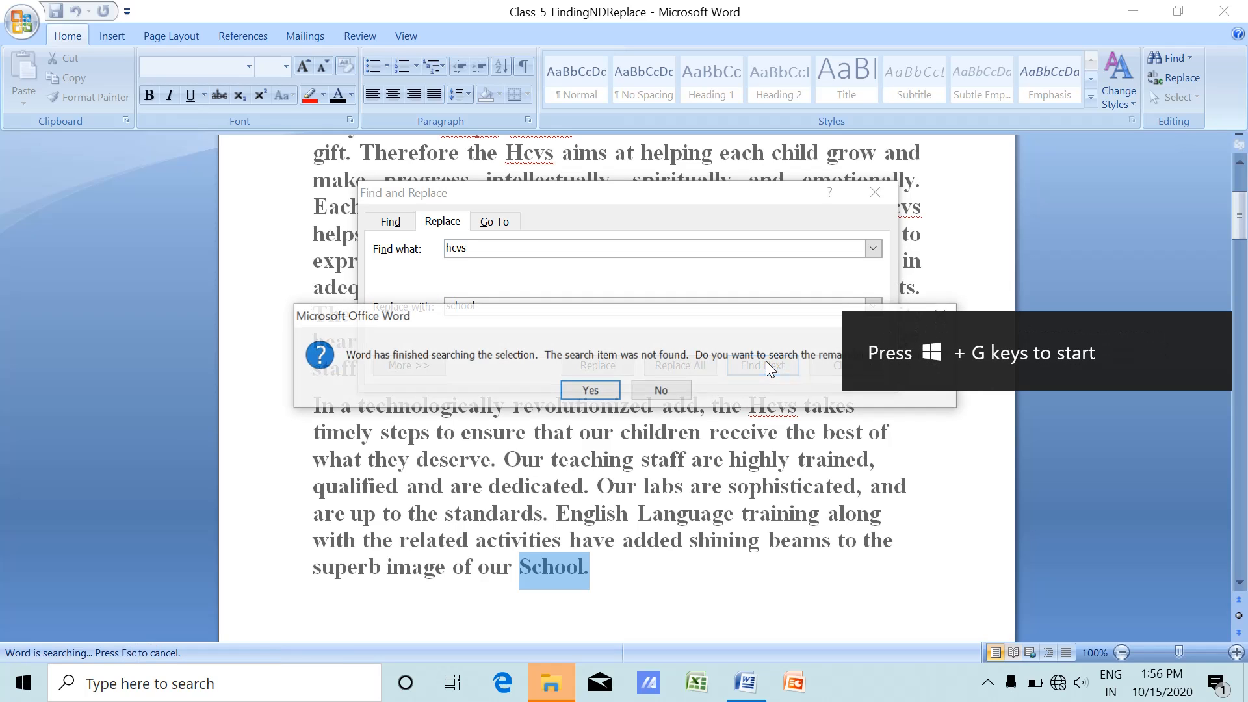
left_click(592, 390)
left_click(603, 390)
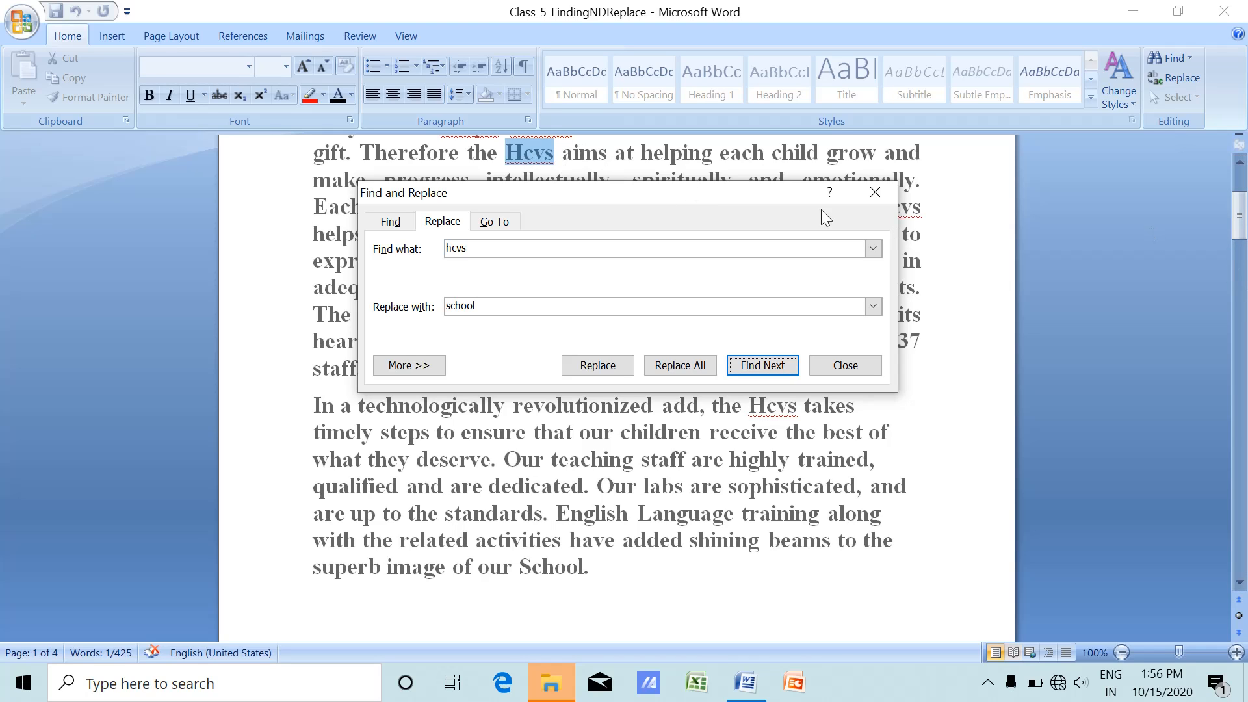
Replace all remaining occurrences of "hcvs" with "school" throughout the document and close the Find and Replace dialog.
left_click_drag(758, 193, 748, 273)
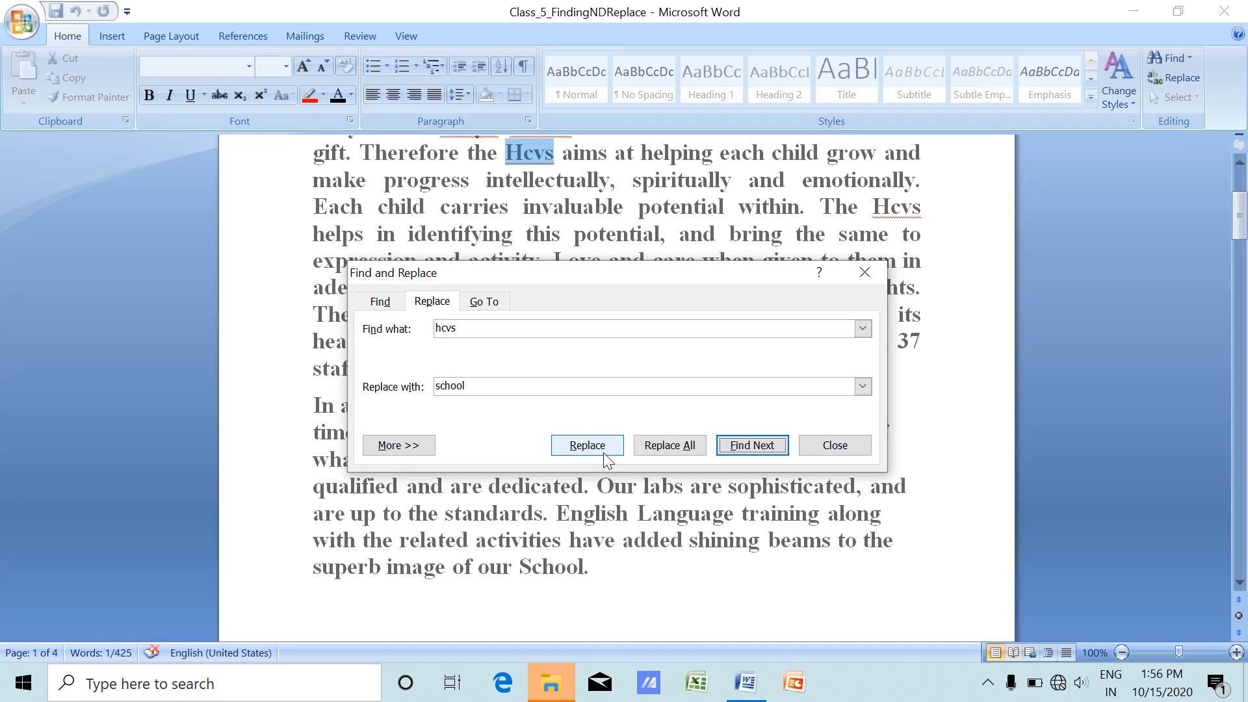
left_click(680, 448)
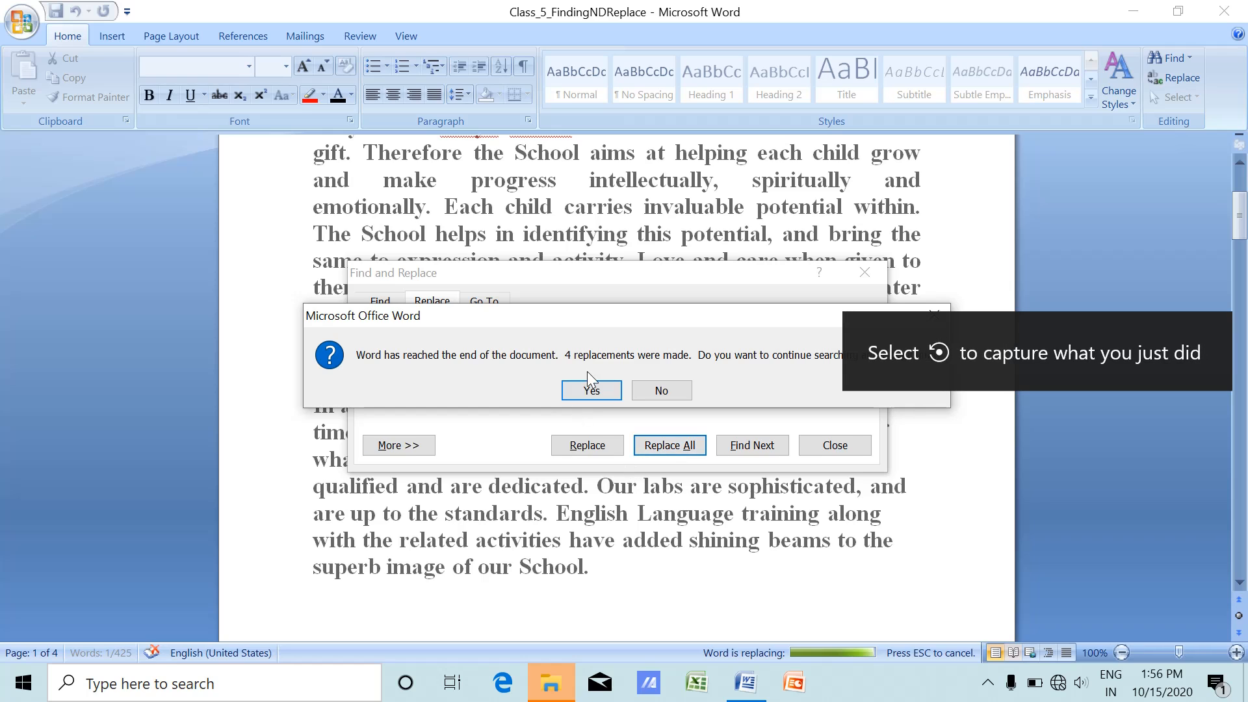
left_click(587, 392)
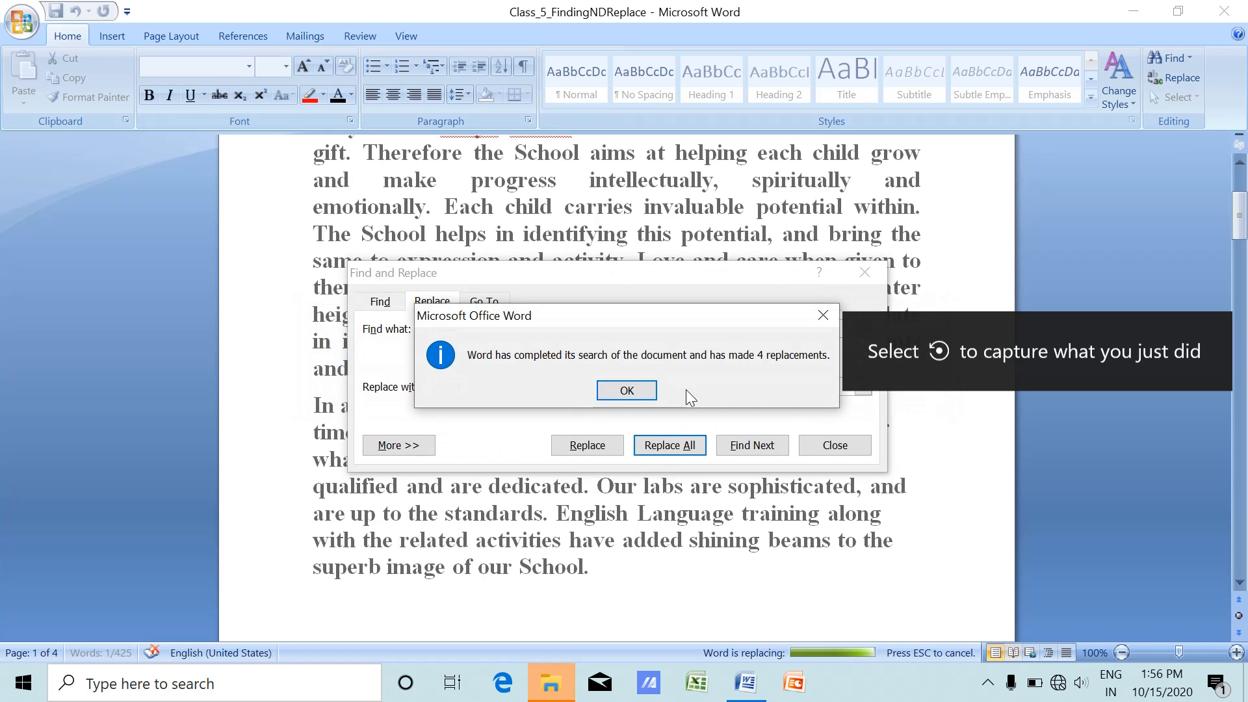
left_click(627, 391)
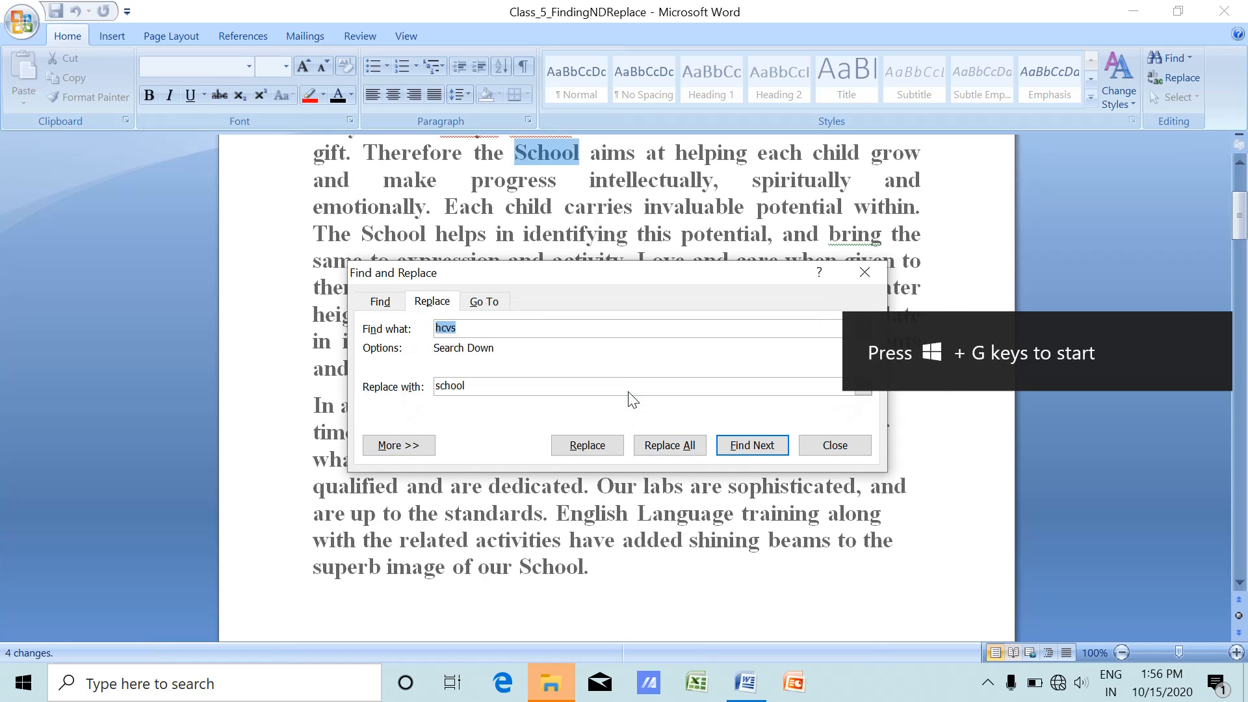
left_click(842, 453)
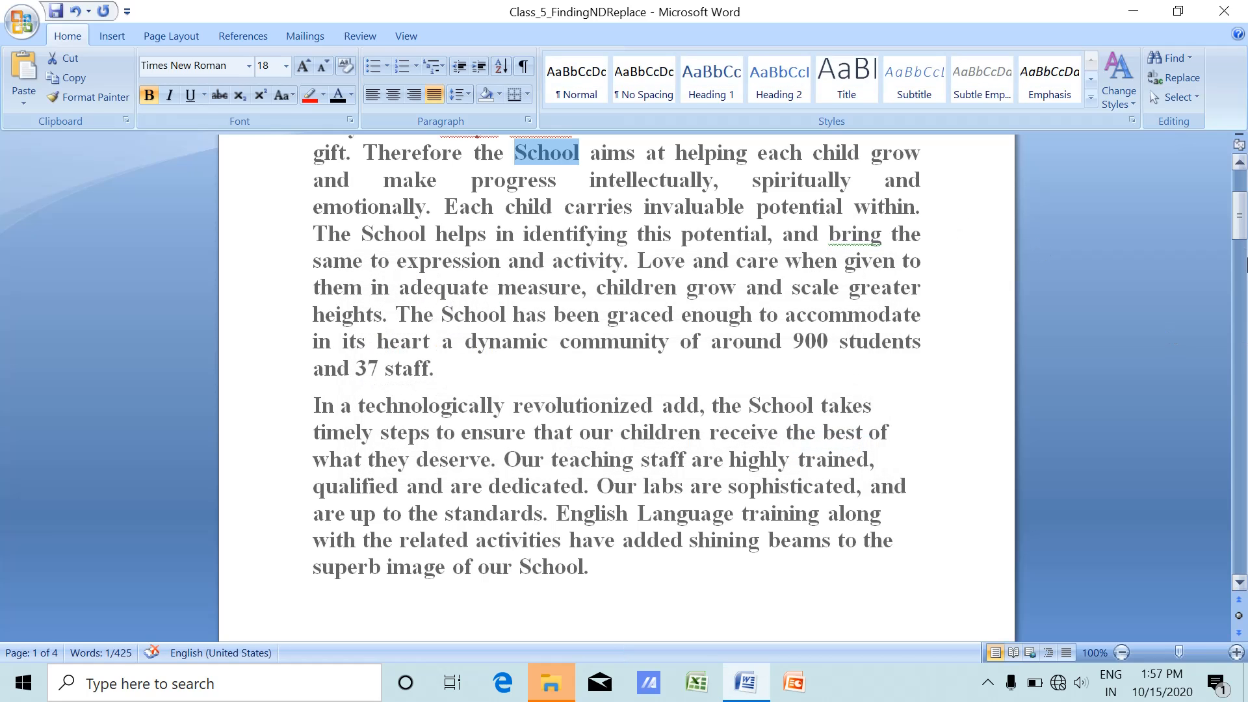
Review the replaced words in both paragraphs and read the Action Break text and questions on the second page.
left_click_drag(1242, 207, 1244, 196)
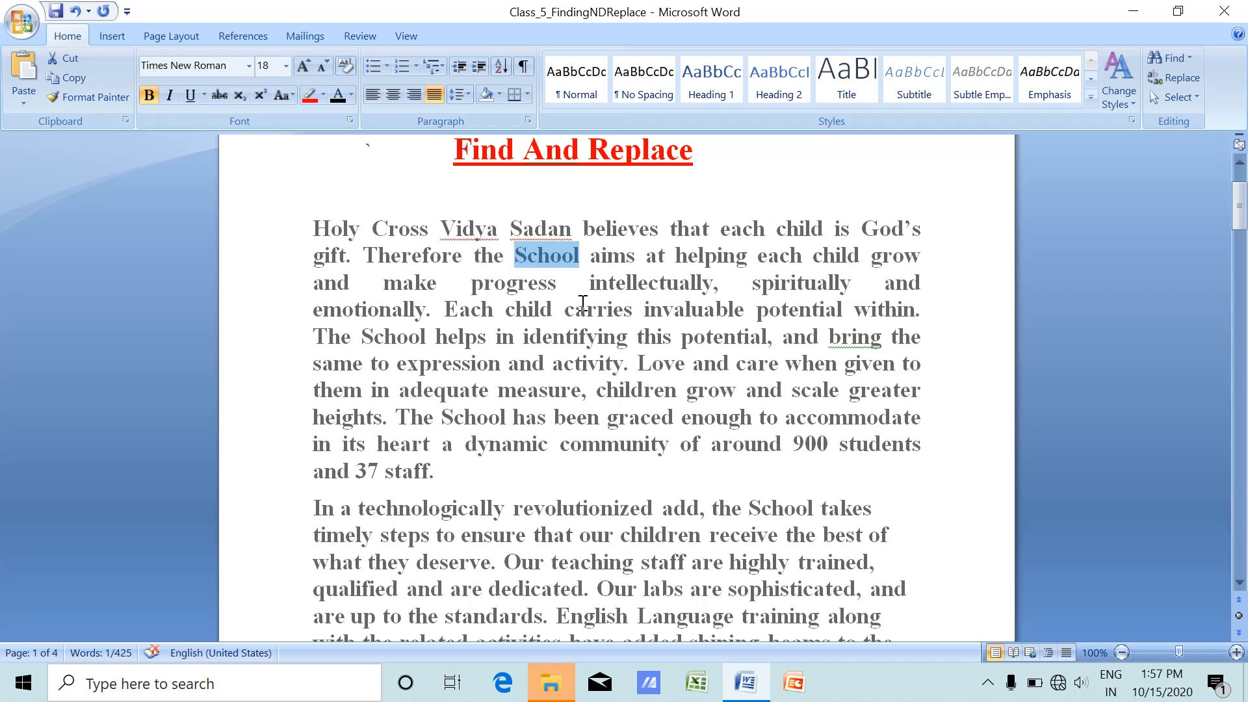
left_click(1239, 583)
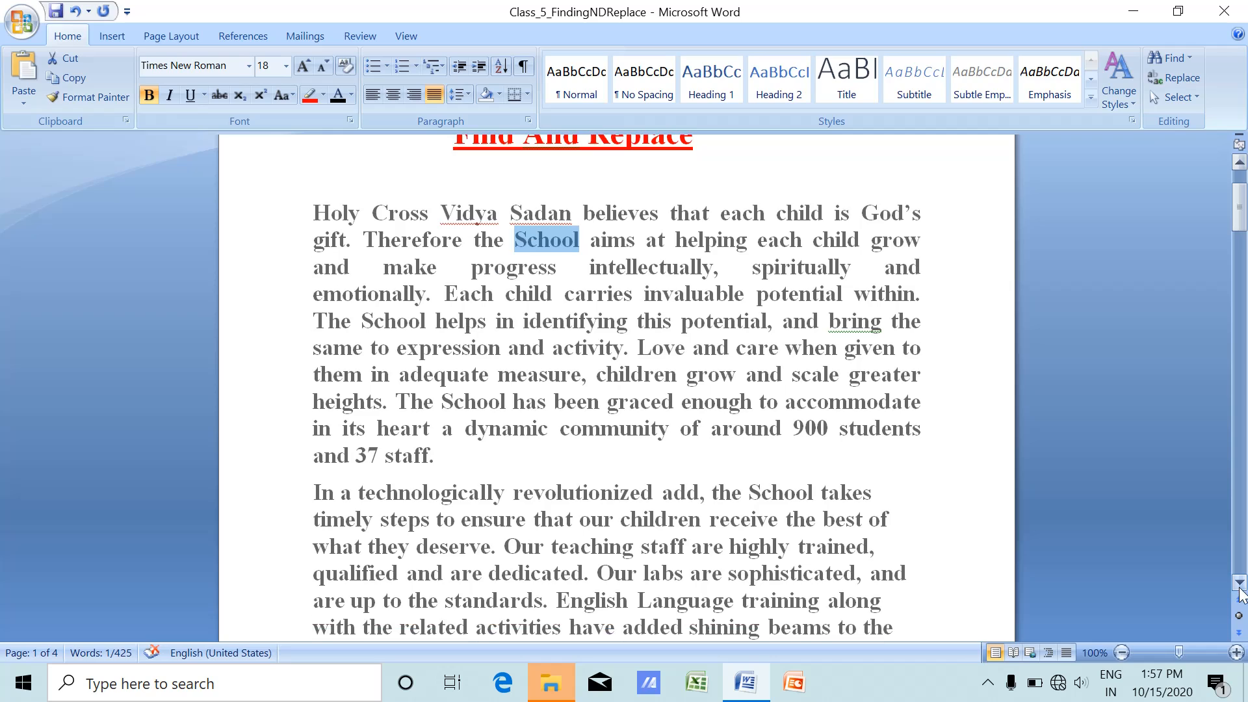
left_click_drag(1239, 586, 1239, 585)
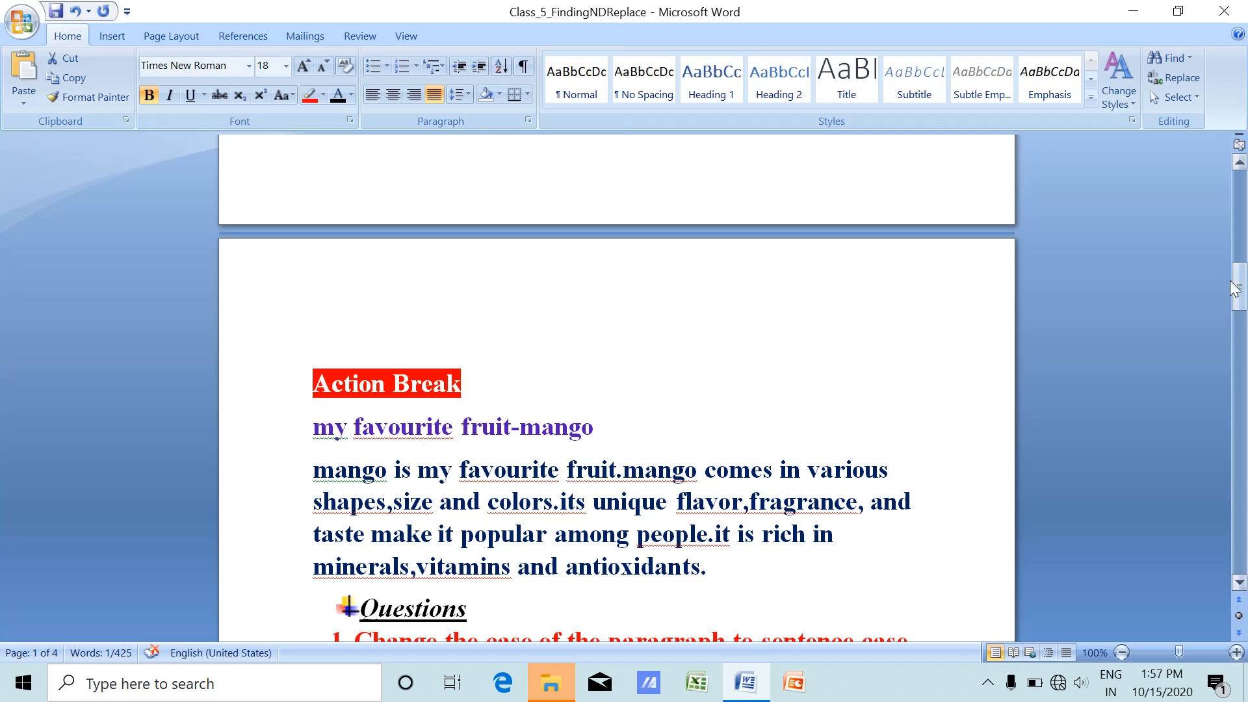
left_click_drag(1240, 286, 1243, 319)
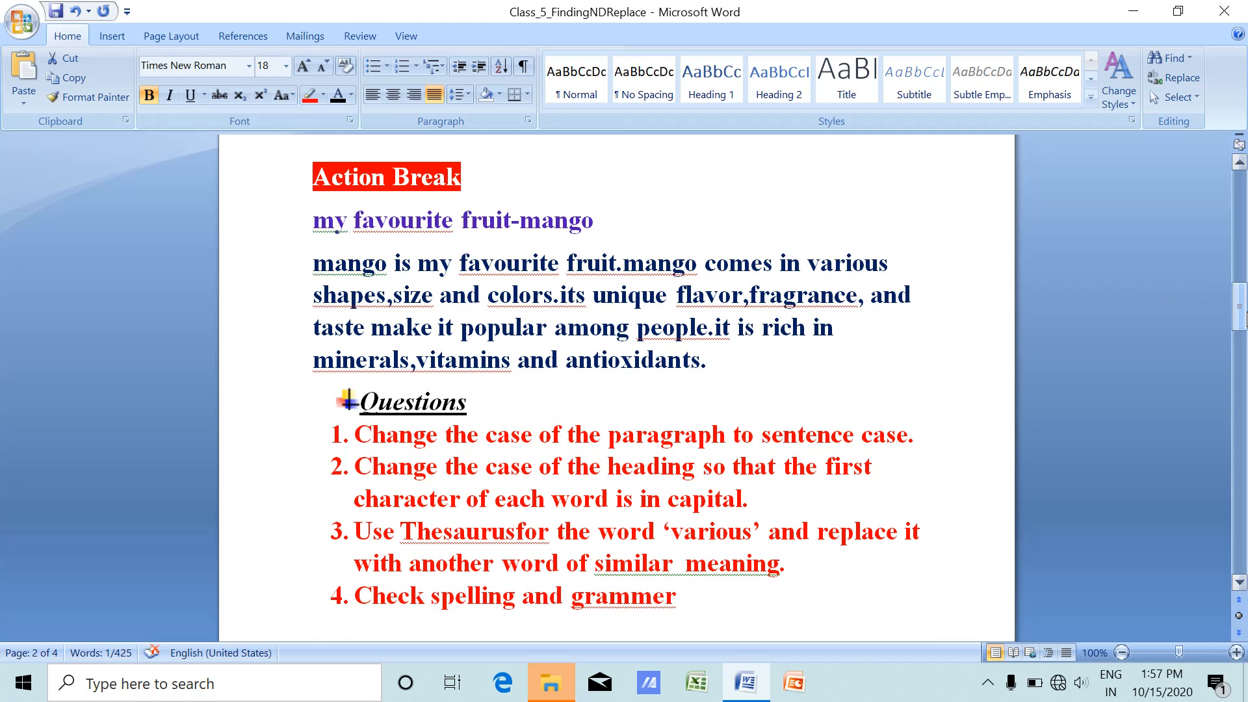